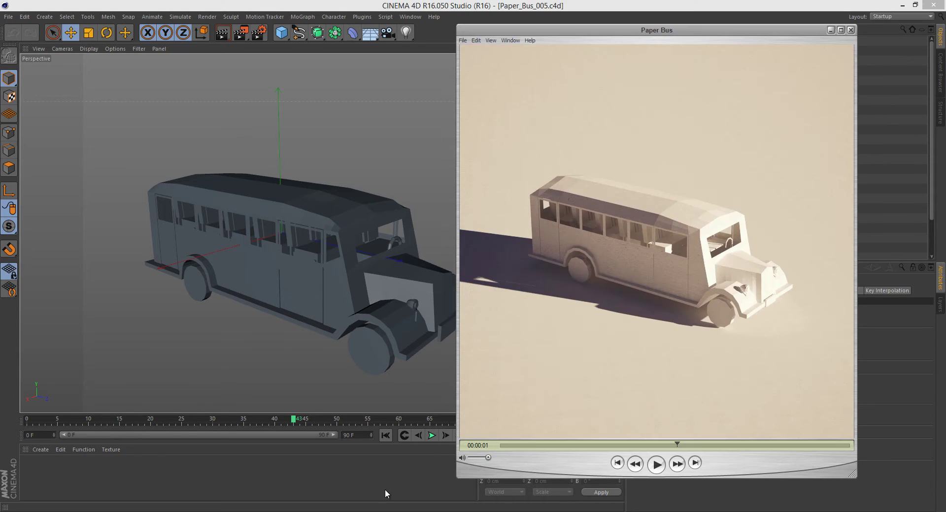
Play the finished Paper Bus reference animation and view the 12 Paper Textures page on Dribbble in the browser
left_click(598, 250)
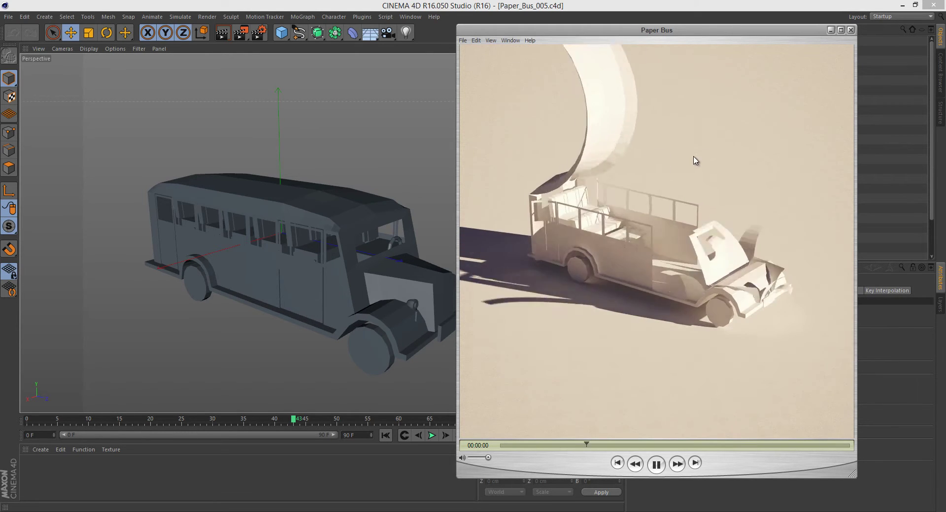
key("space")
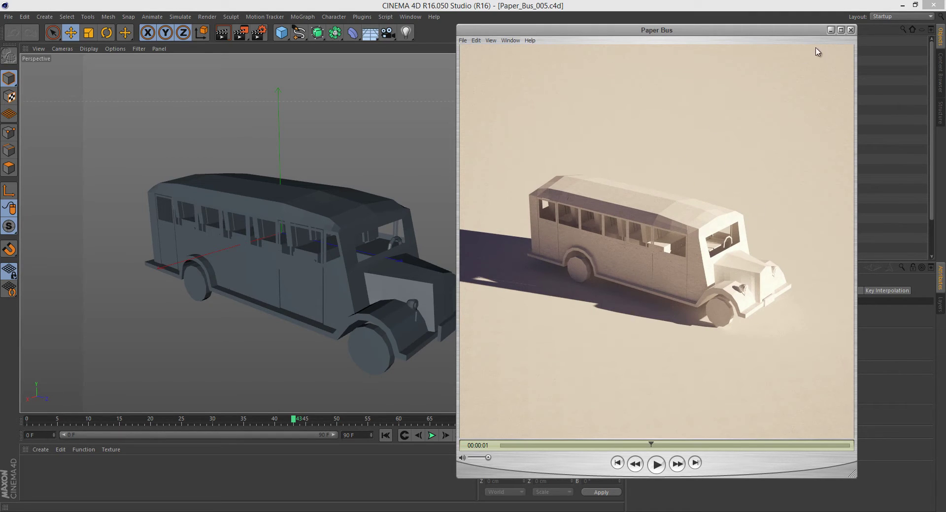
left_click(830, 31)
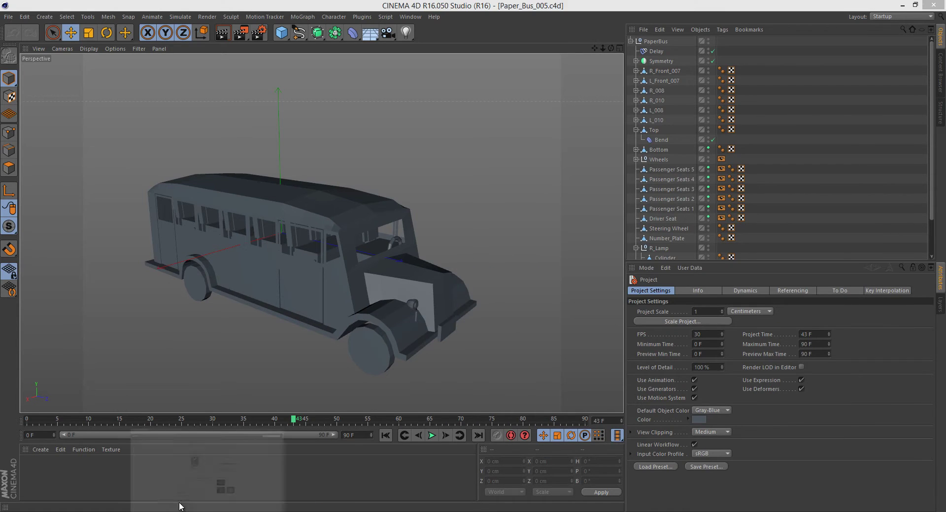
left_click(179, 505)
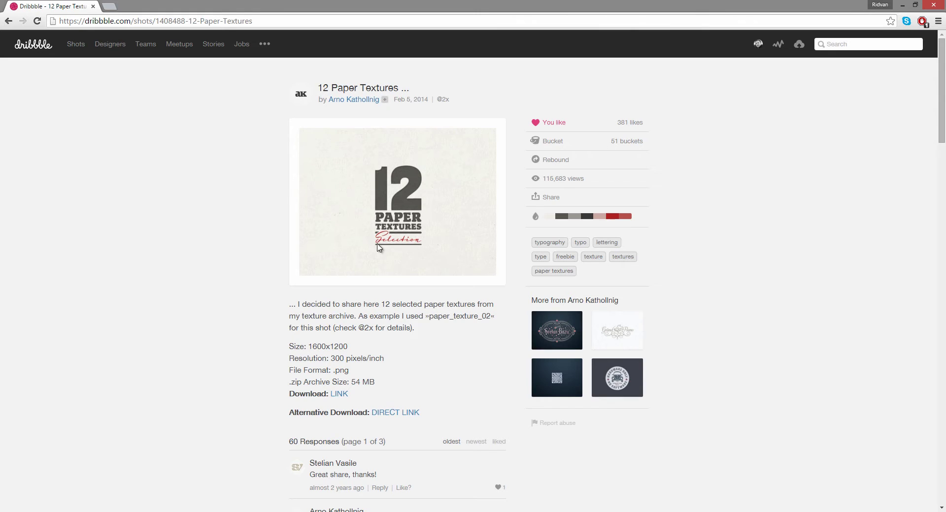
left_click(902, 5)
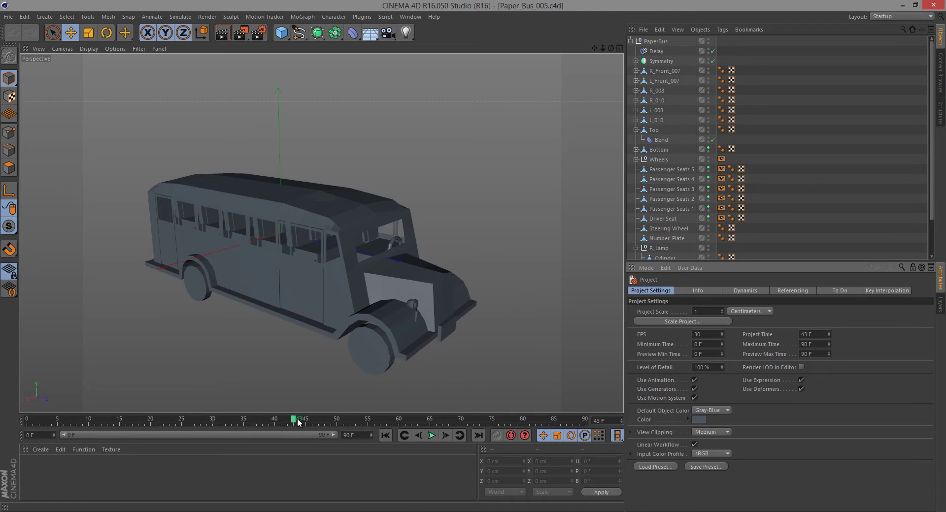
Add a Floor object with the timeline at frame 55 and place the collapsed PaperBus group above it in the hierarchy
left_click_drag(298, 422, 368, 424)
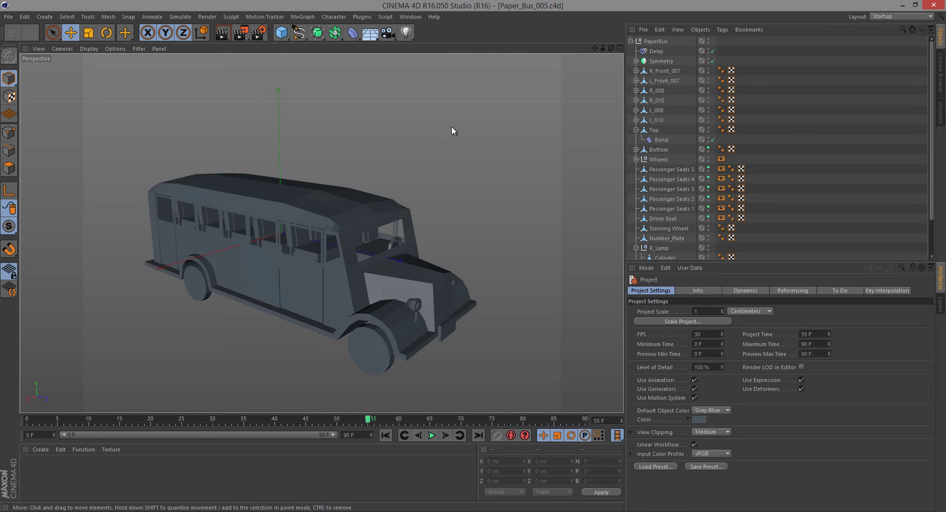
left_click(373, 39)
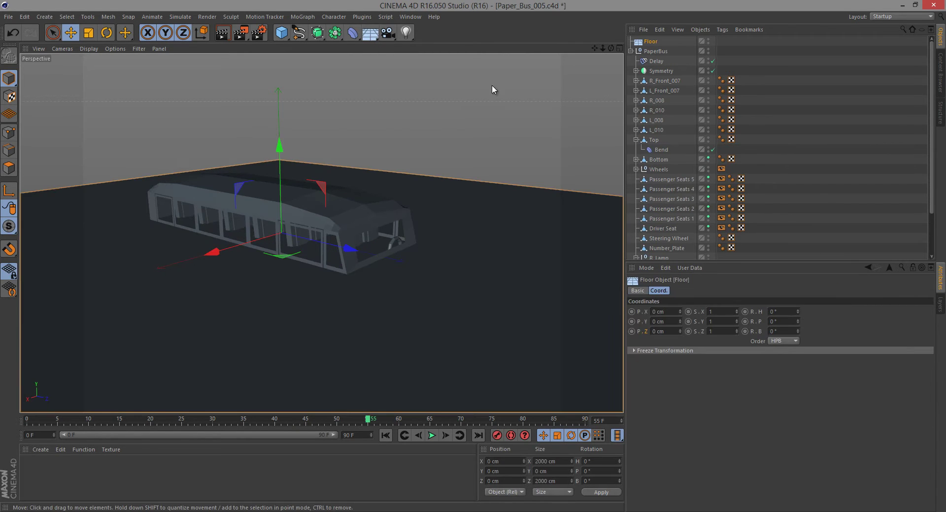
left_click(630, 51)
left_click_drag(651, 52, 655, 44)
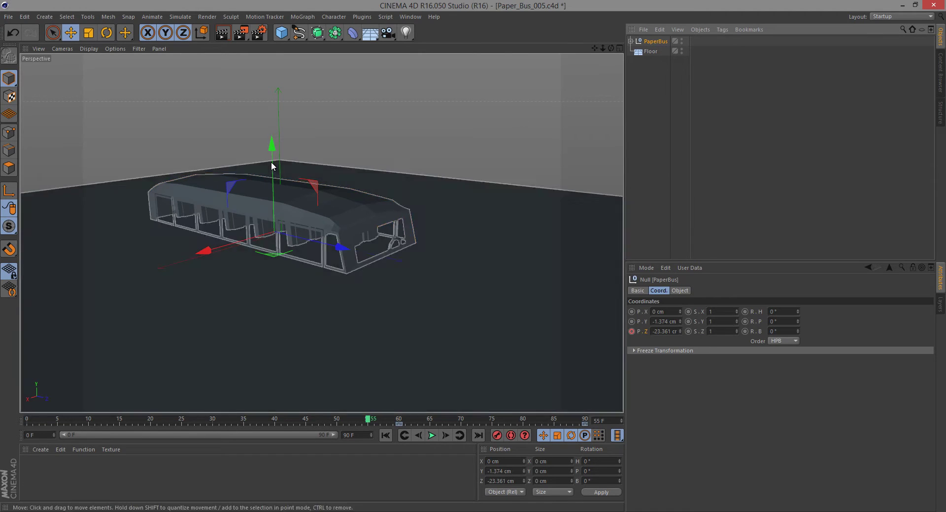
Raise the PaperBus group to about 162 cm in Y so the bus stands on the floor
left_click_drag(271, 159, 279, 89)
left_click_drag(350, 278, 342, 262, "alt")
right_click_drag(341, 262, 349, 257, "alt")
left_click_drag(349, 257, 345, 256, "alt")
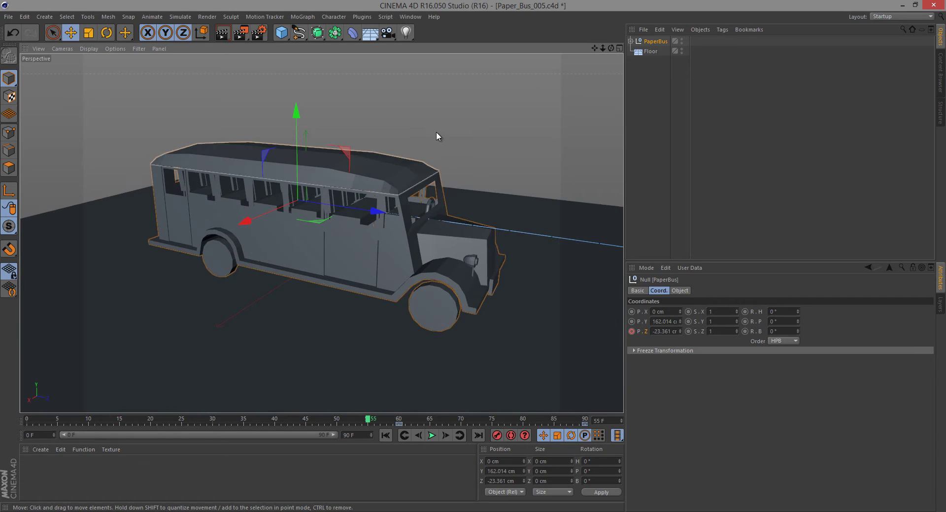
Add a camera, look through it and set its focal length to 80 mm
left_click(388, 34)
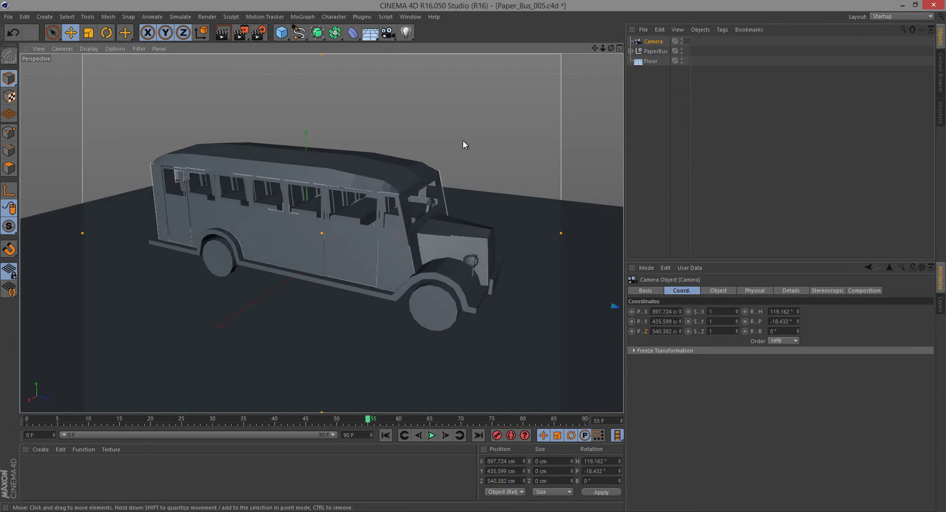
left_click(685, 41)
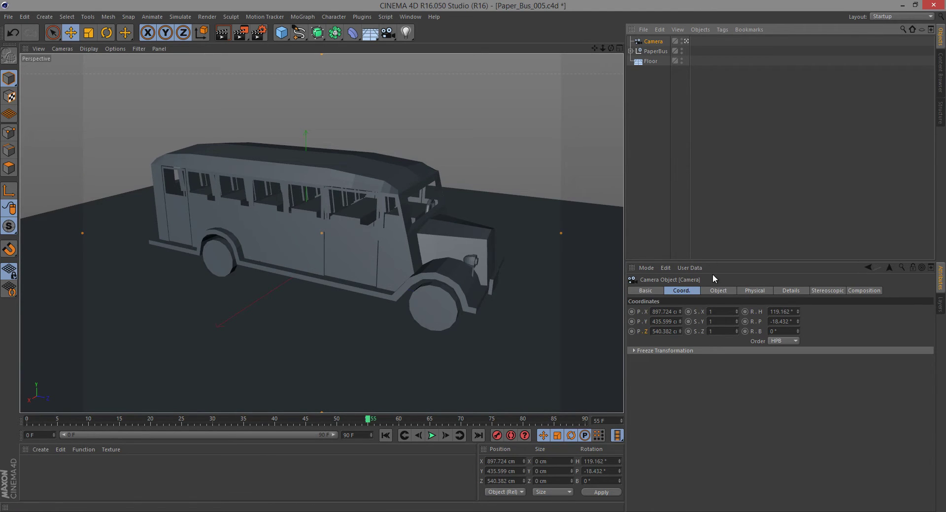
left_click(718, 291)
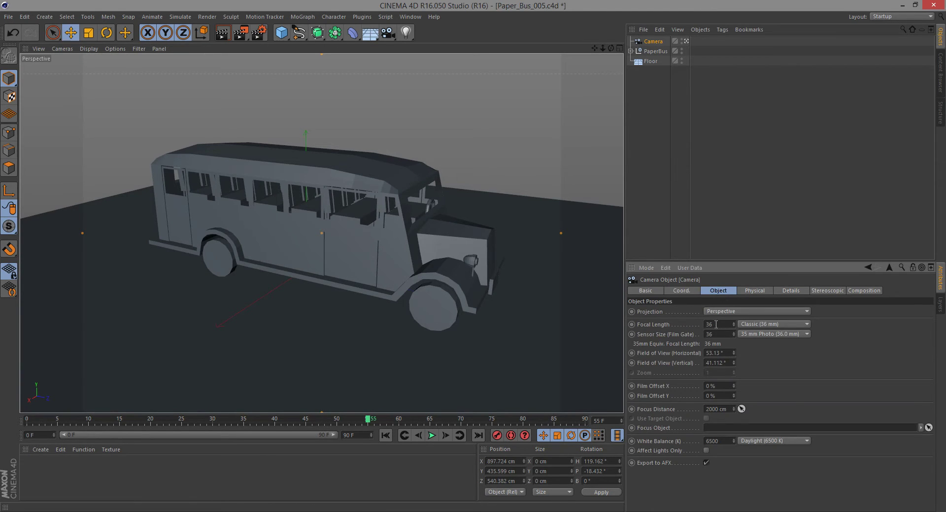
type("80")
key("Return")
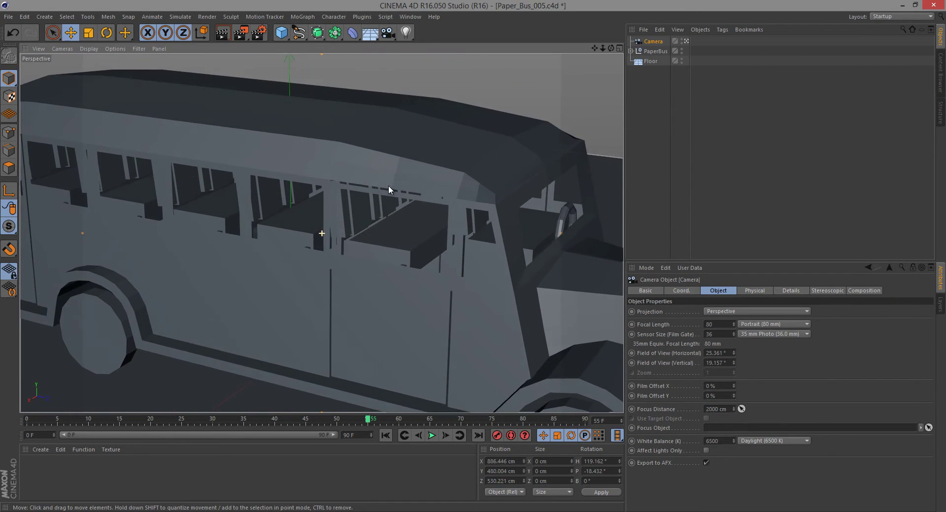
Pull the active camera back and orbit it to frame the whole bus, comparing it with the default view
right_click_drag(388, 185, 279, 250, "alt")
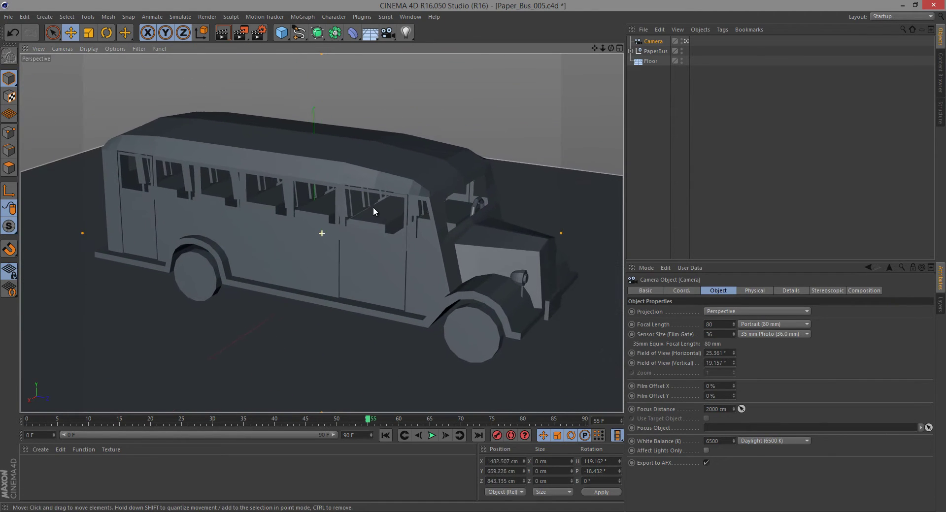
right_click_drag(373, 206, 315, 247, "alt")
mouse_move(344, 244)
left_mouse_down("alt")
mouse_move(332, 245)
mouse_move(356, 240)
left_mouse_up("alt")
middle_click_drag(355, 236, 353, 239, "alt")
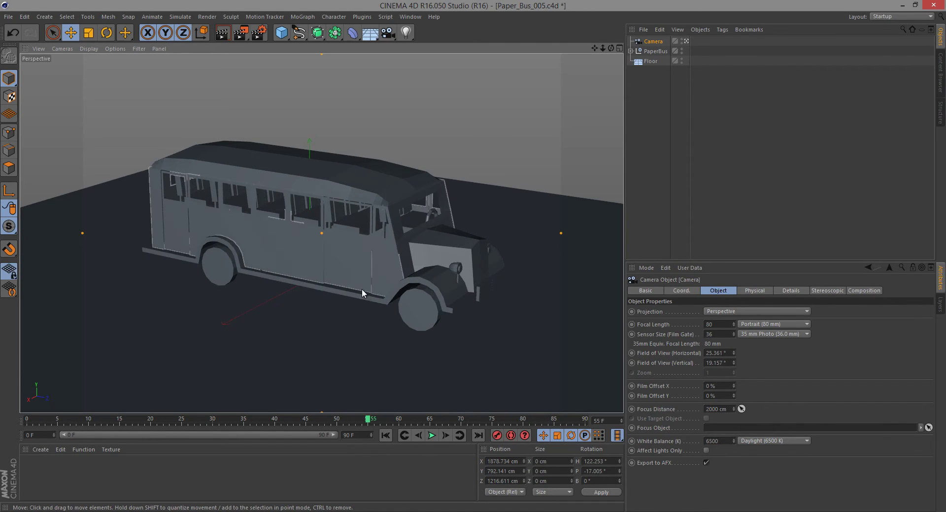
left_click(685, 42)
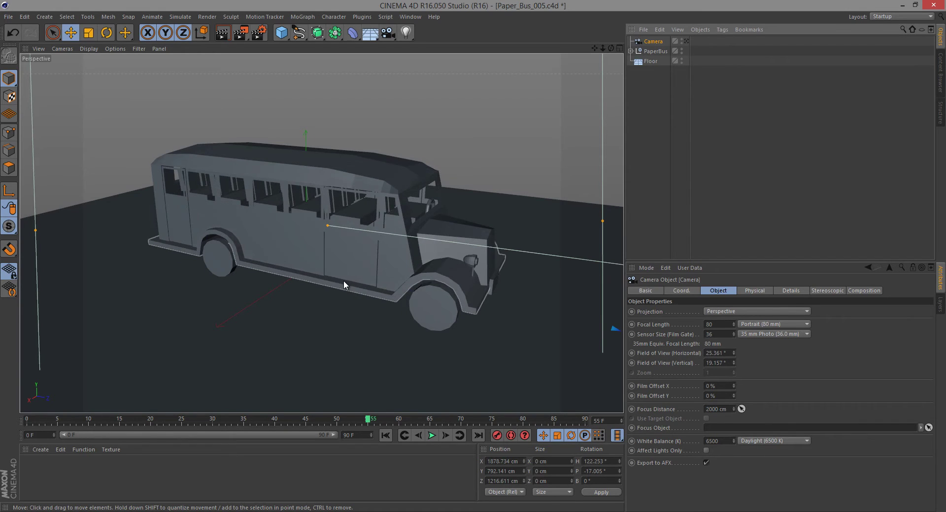
left_click(687, 41)
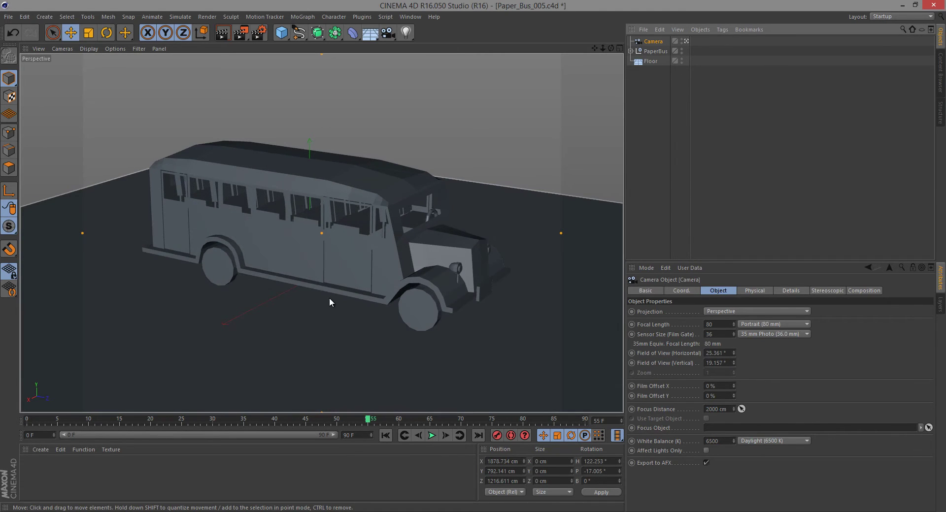
Create a new material and name it Paper
left_click(42, 450)
mouse_move(64, 368)
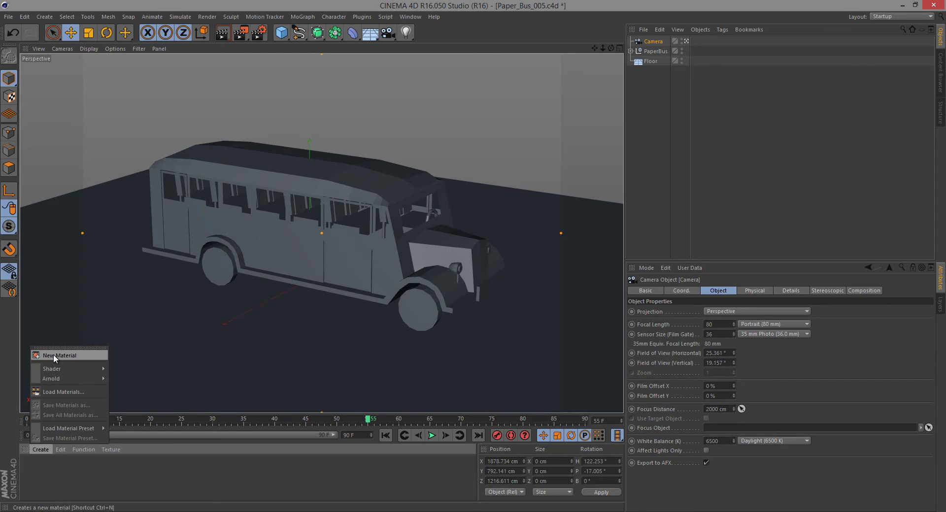
left_click(39, 449)
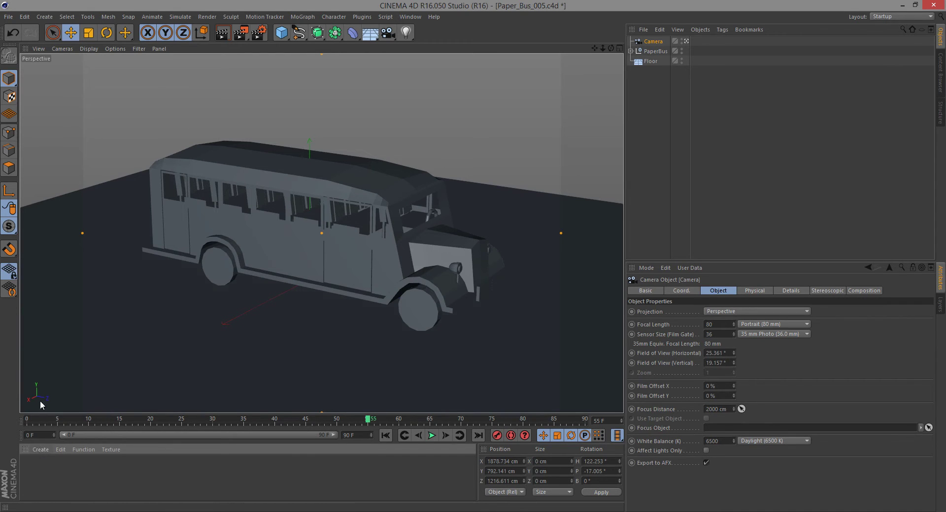
left_click(40, 446)
left_click(55, 356)
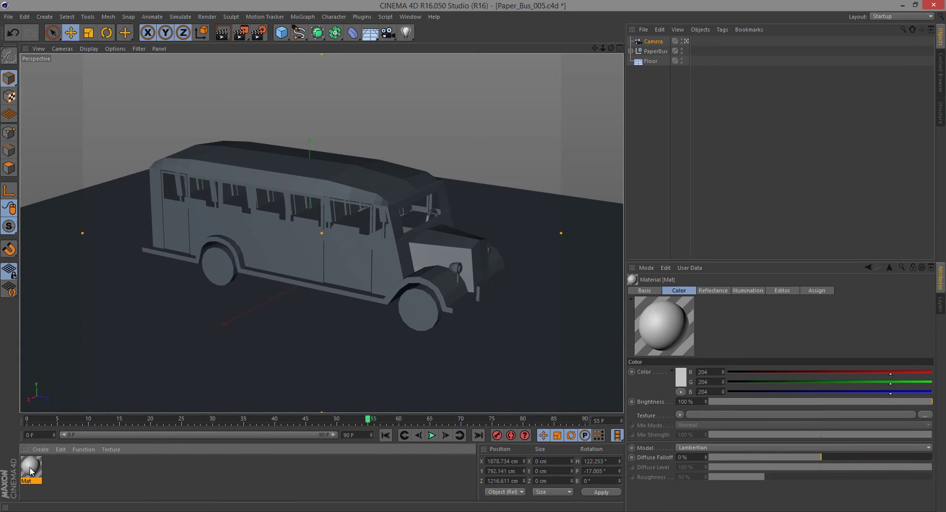
double_click(31, 468)
left_click_drag(340, 66, 712, 77)
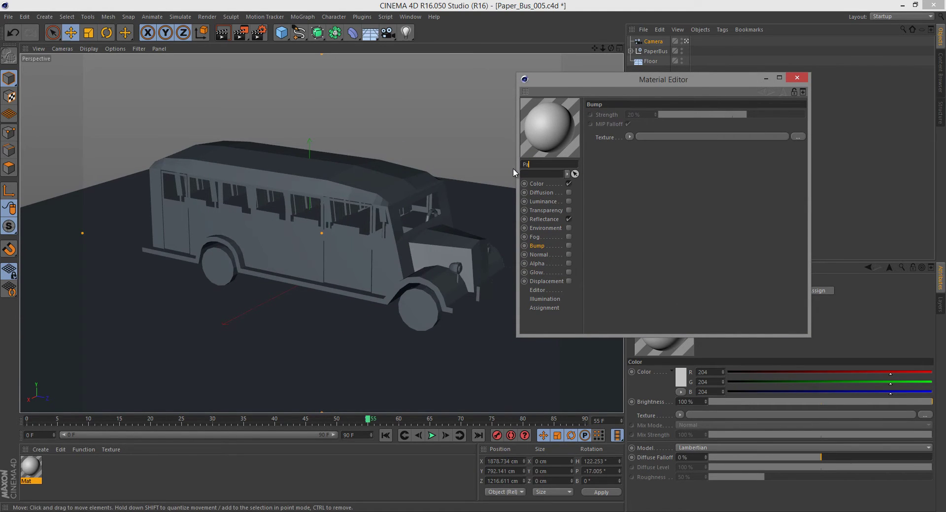
type("Paper")
key("Return")
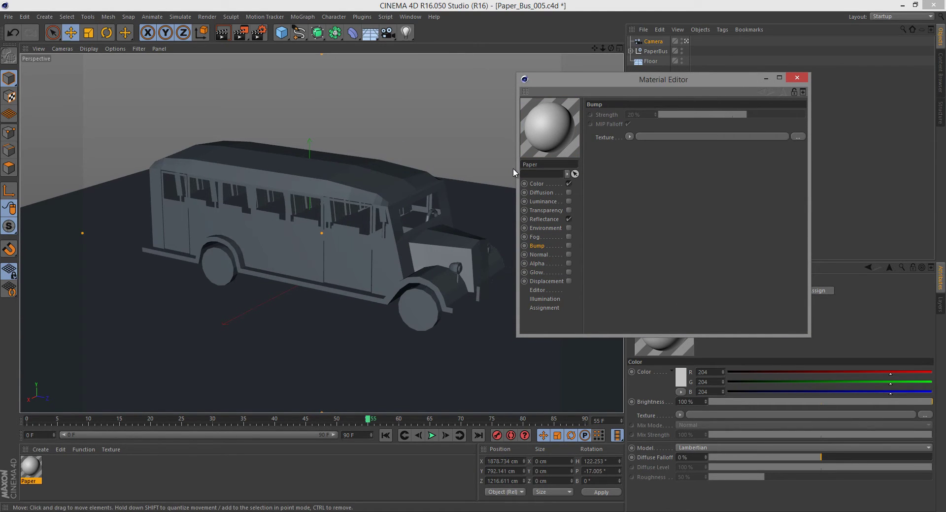
Disable the Paper material's Reflectance channel and check the look of the reference Paper Bus render
left_click(545, 219)
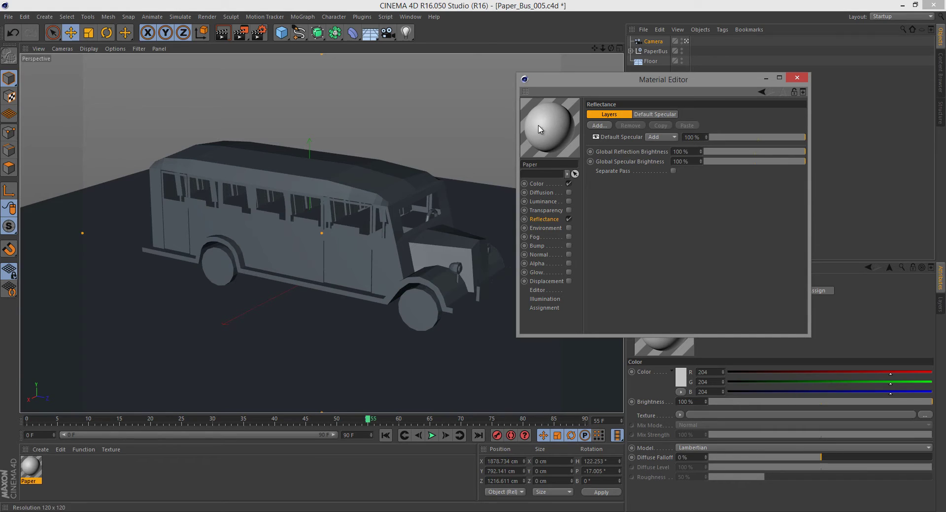
left_click(568, 219)
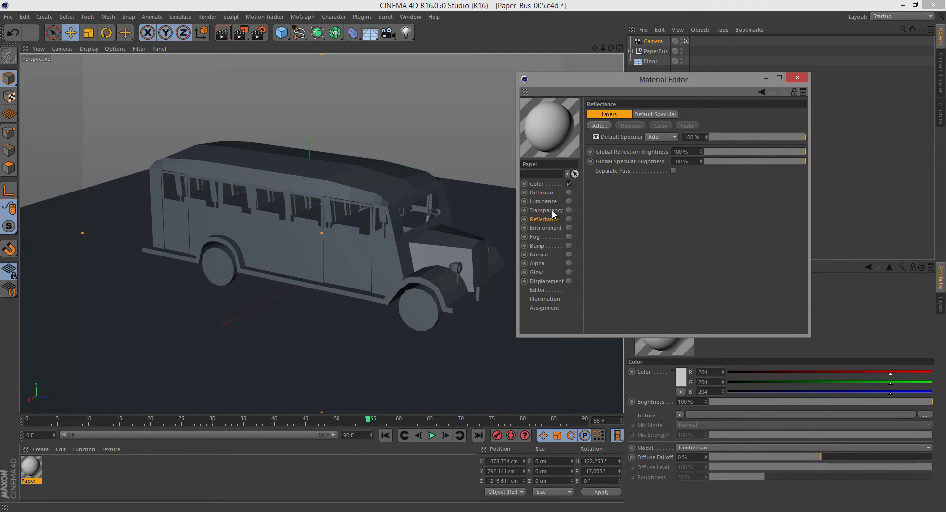
left_click(358, 511)
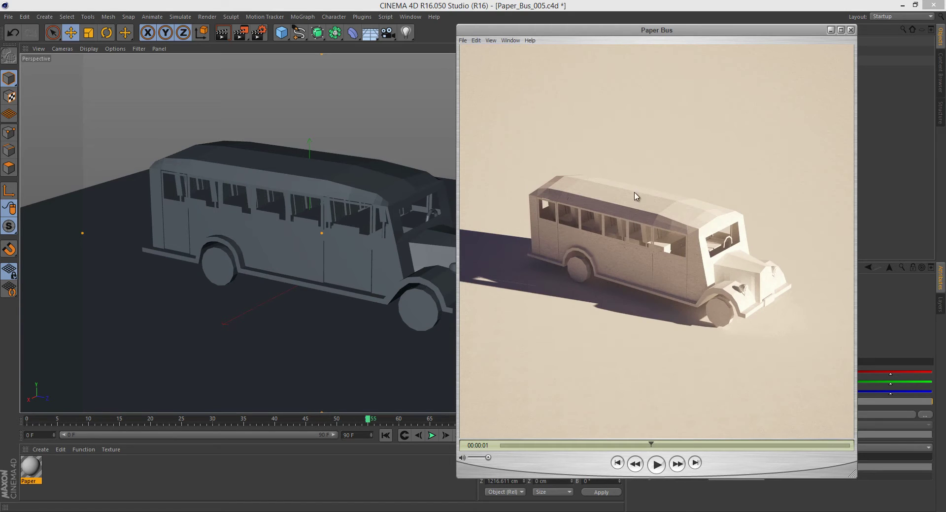
left_click(830, 30)
Load paper_texture_10 as the Paper material's color texture without copying the image to the project location
left_click(537, 184)
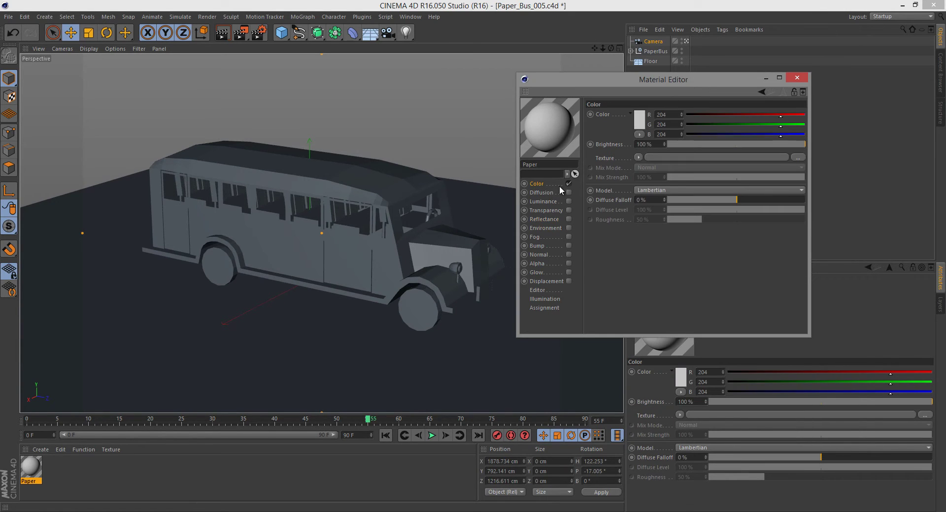
left_click(797, 157)
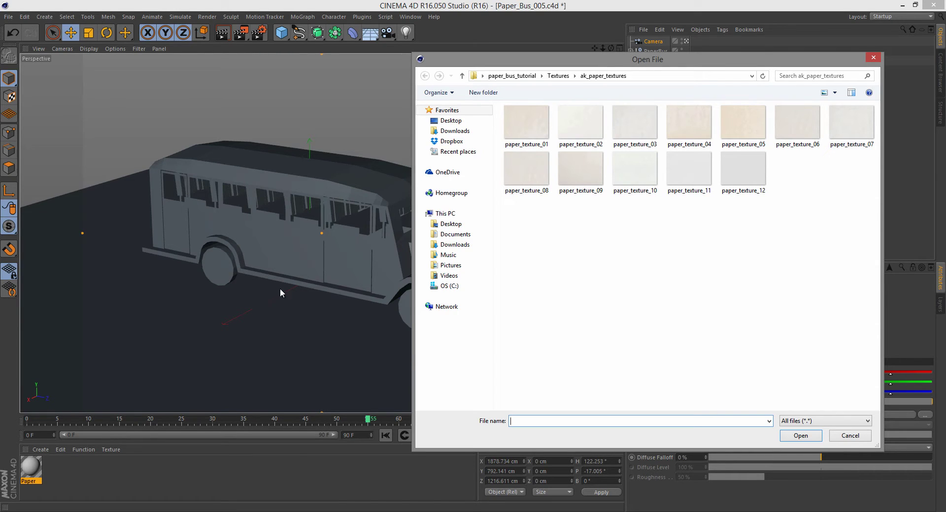
left_click_drag(656, 62, 648, 44)
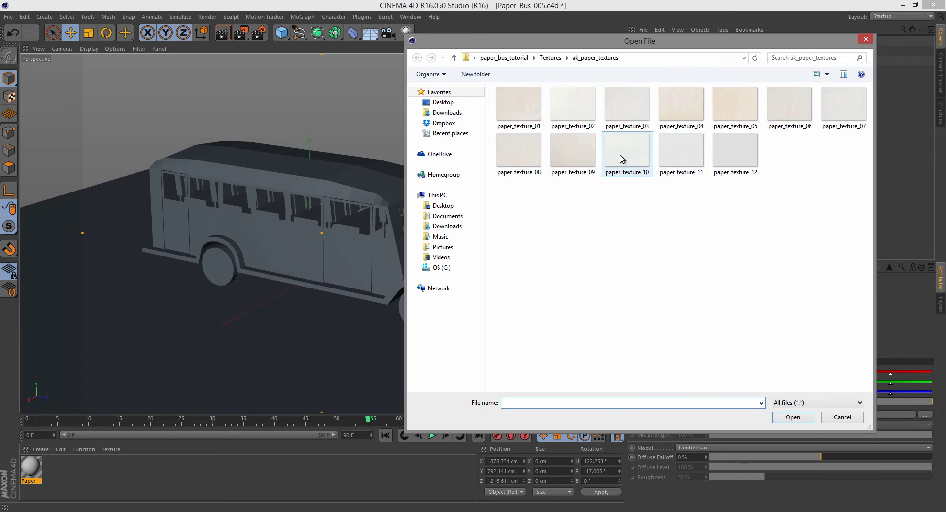
left_click(626, 159)
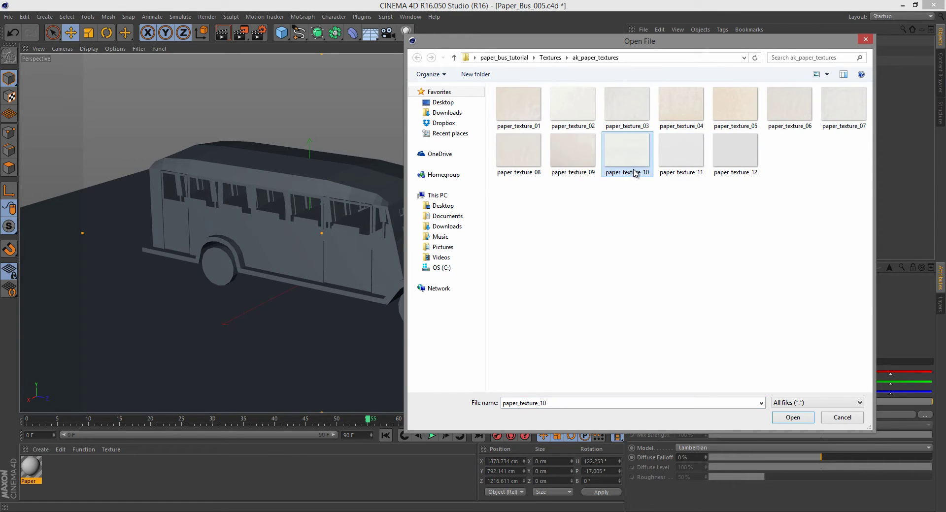
double_click(633, 159)
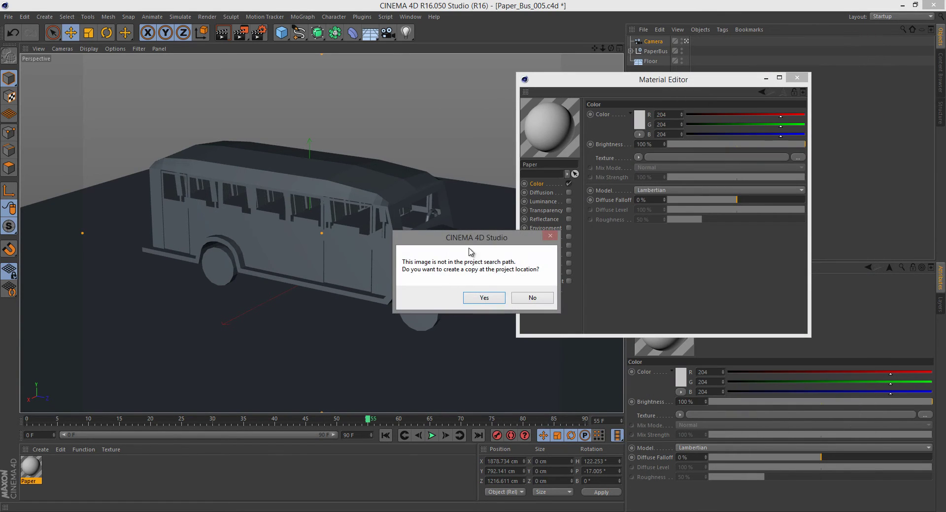
left_click(534, 298)
left_click_drag(637, 80, 664, 65)
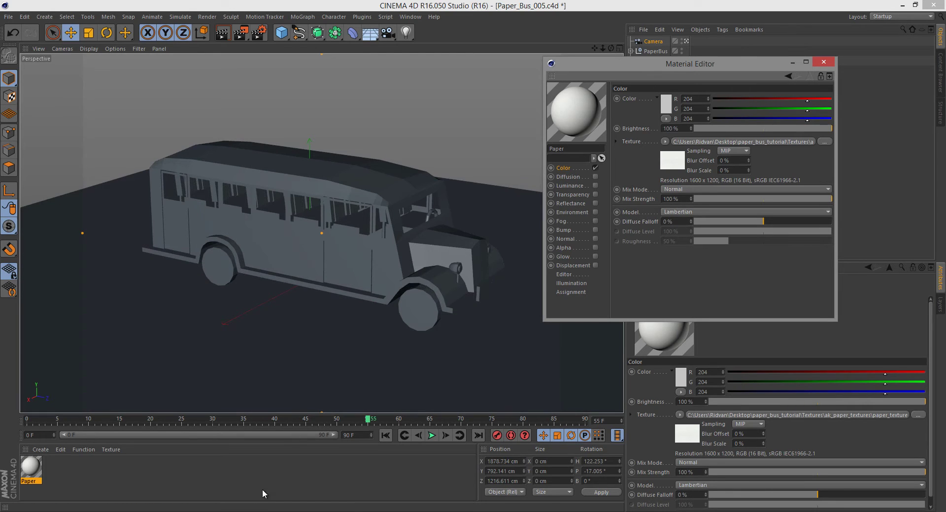
Switch to Photoshop and open paper_texture_10 from the ak_paper_textures folder
left_click(253, 511)
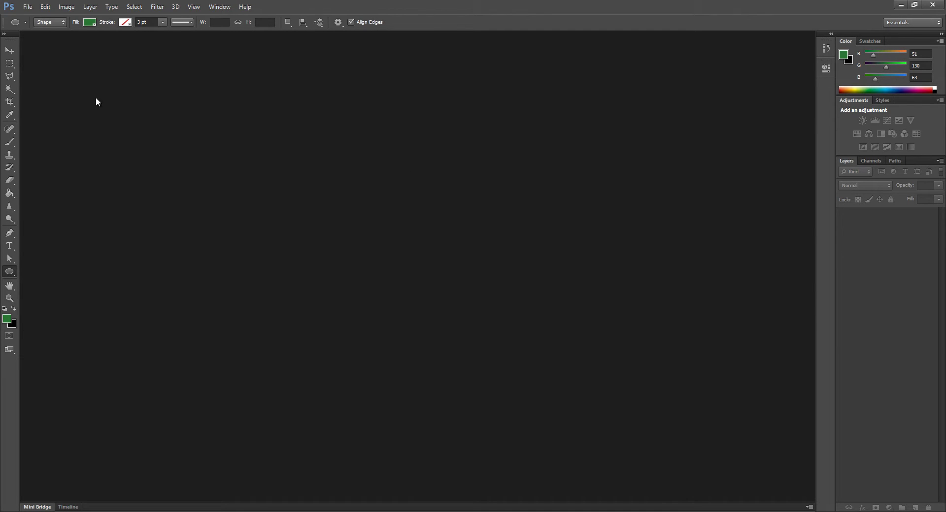
left_click(27, 8)
left_click(49, 30)
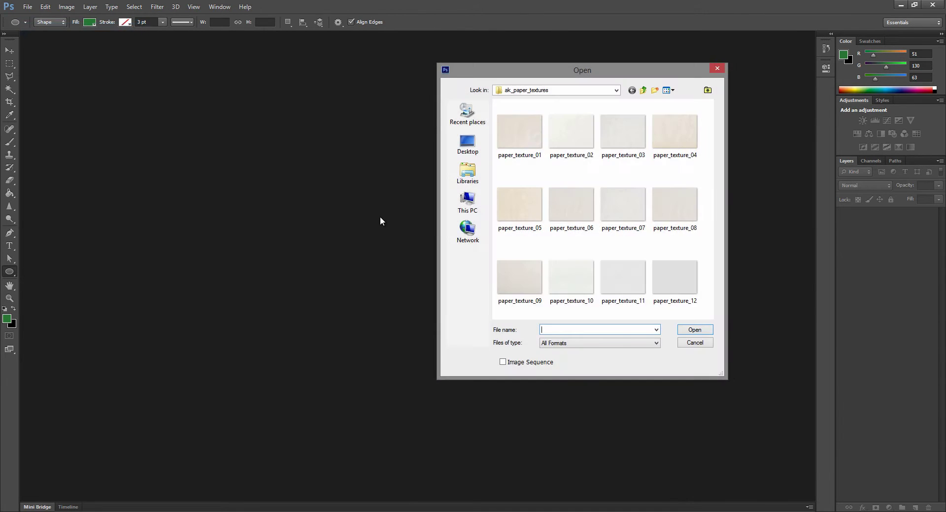
left_click(570, 274)
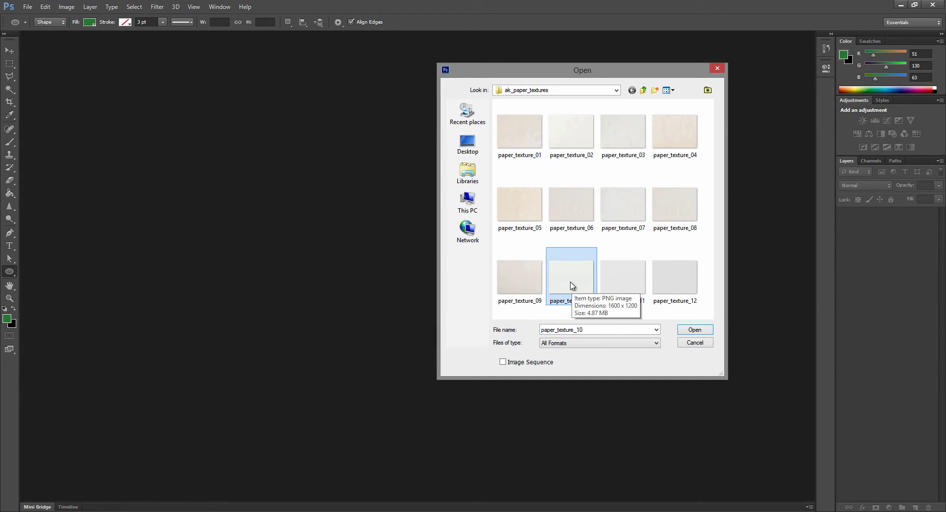
double_click(572, 285)
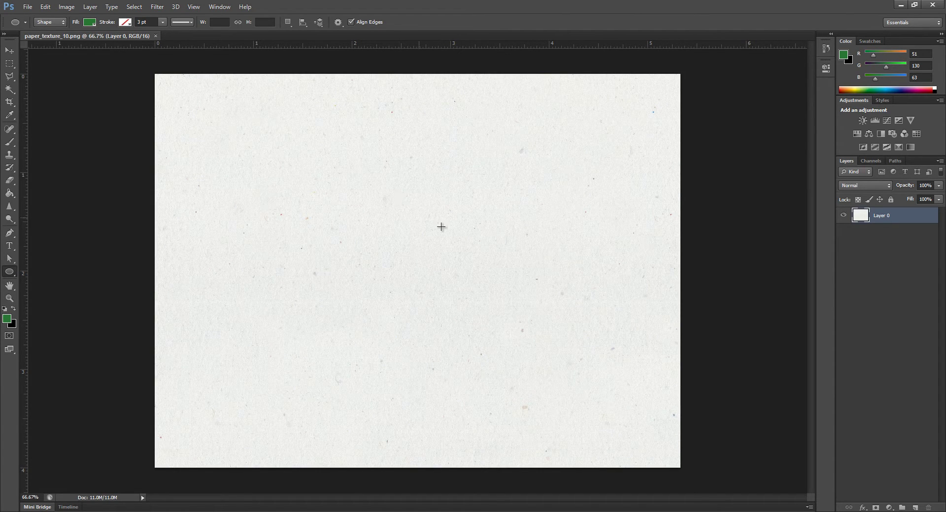
Add a Black & White adjustment layer and a Levels adjustment layer with midtones at 0.35 and white input at 240
left_click(888, 507)
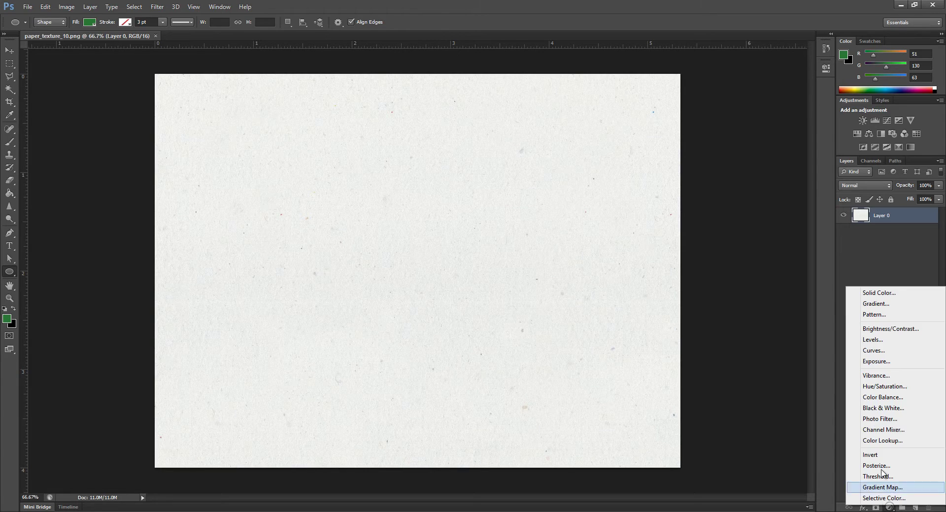
left_click(878, 409)
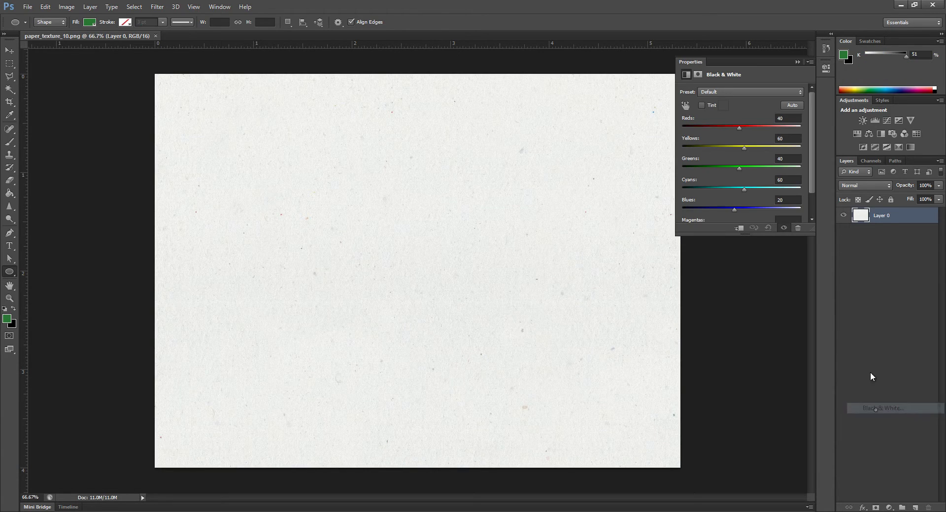
left_click(889, 504)
left_click(882, 345)
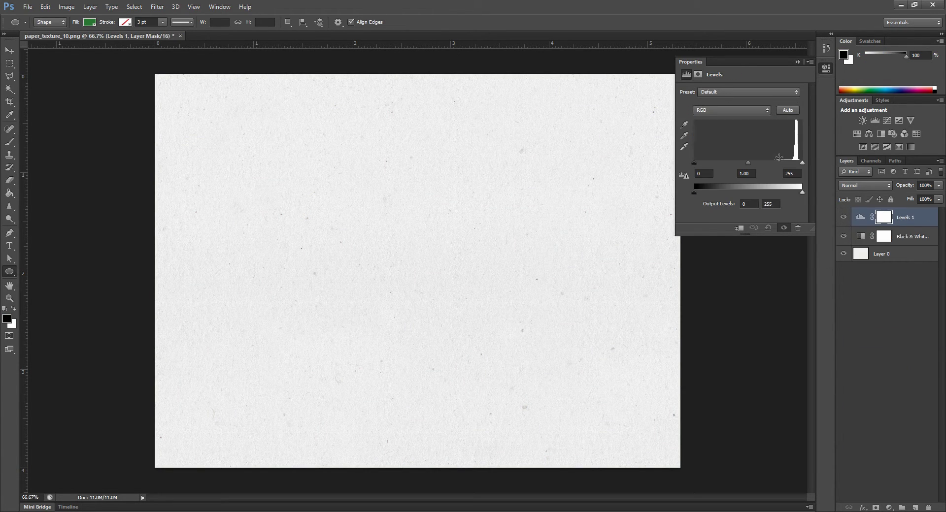
left_click_drag(771, 163, 793, 163)
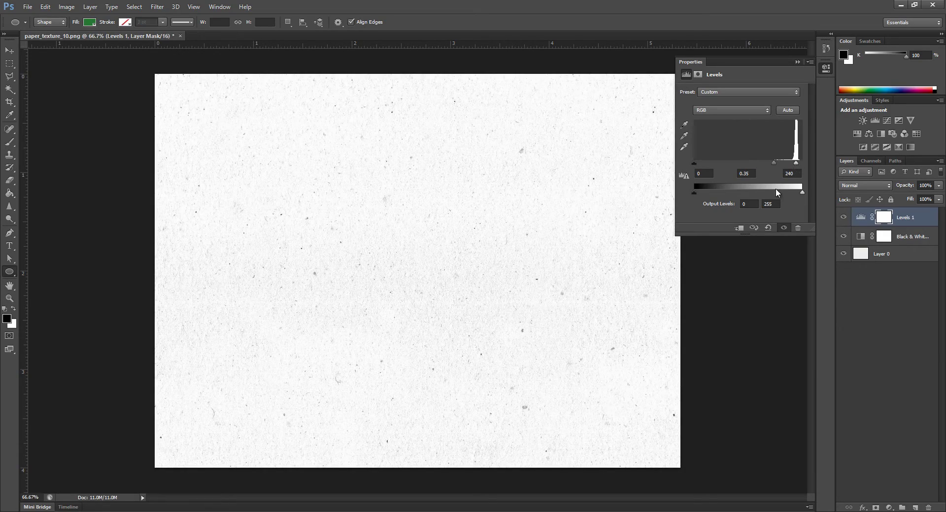
left_click(797, 62)
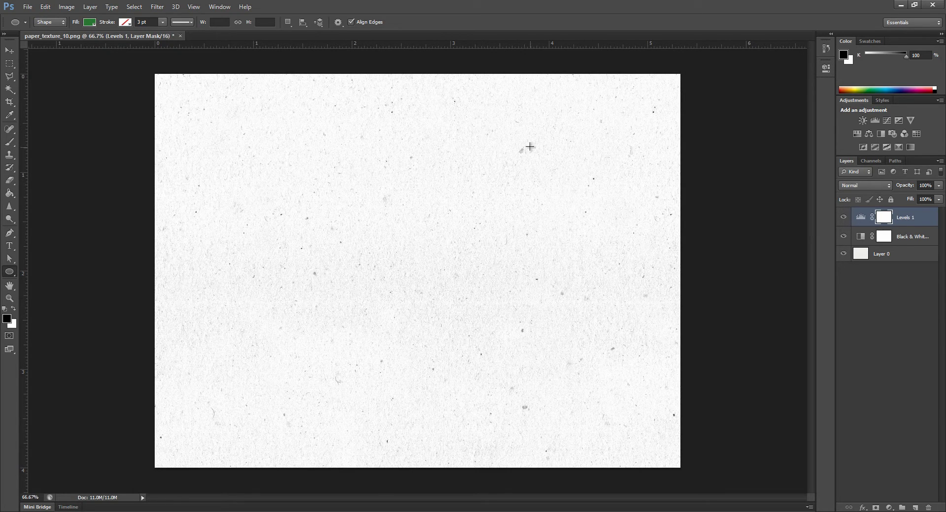
Save a PNG copy of the adjusted texture as paper_texture_10_bump.png in the ak_paper_textures folder
left_click(28, 7)
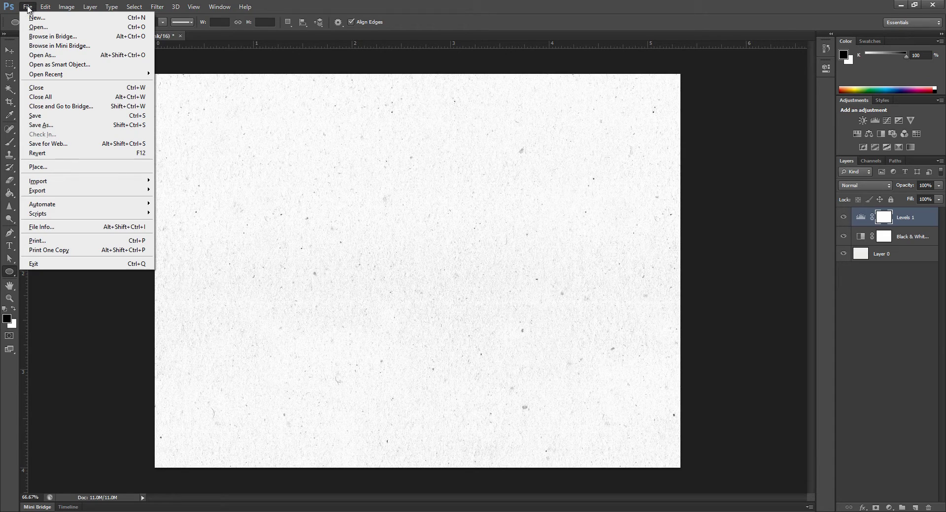
left_click(49, 125)
left_click(574, 260)
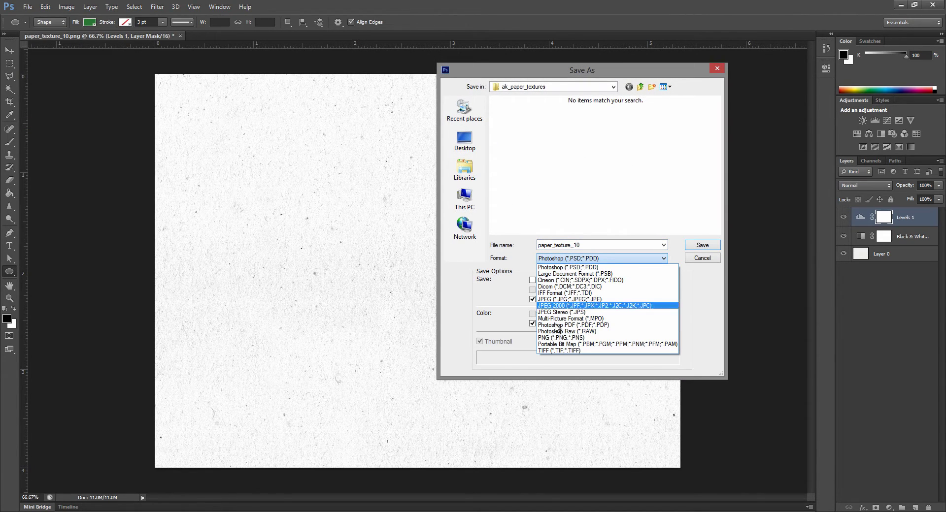
left_click(560, 337)
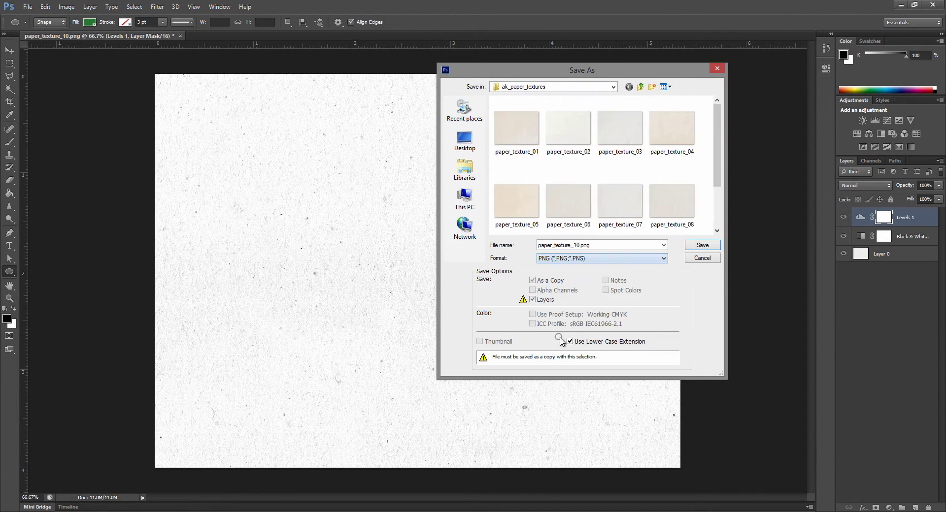
double_click(579, 244)
left_click(579, 245)
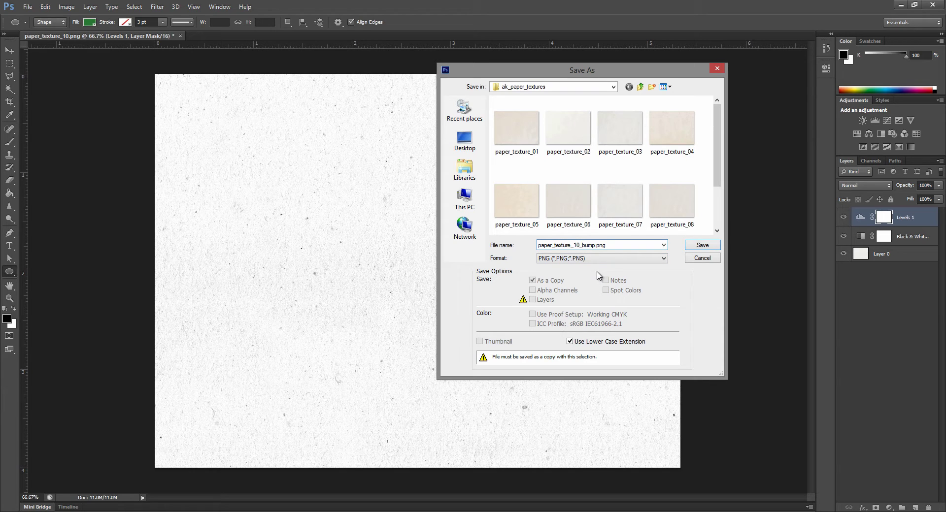
key("Return")
left_click(509, 167)
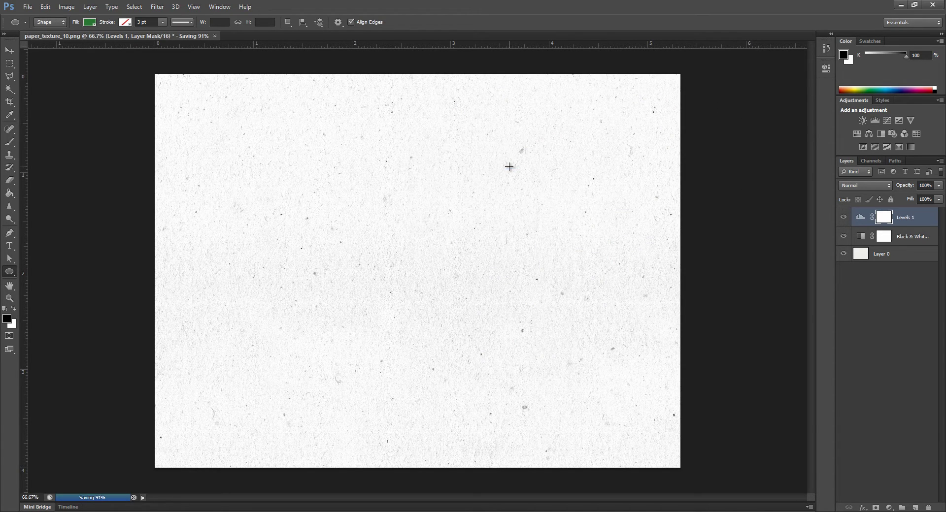
Switch to Cinema 4D and load paper_texture_10_bump into the Paper material's enabled Bump channel without copying it to the project location
left_click(226, 511)
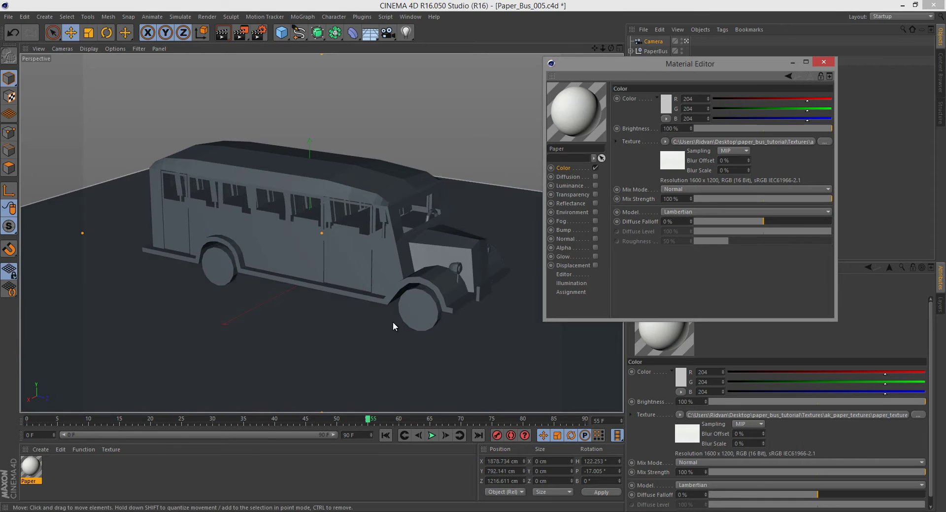
left_click(589, 229)
left_click(595, 230)
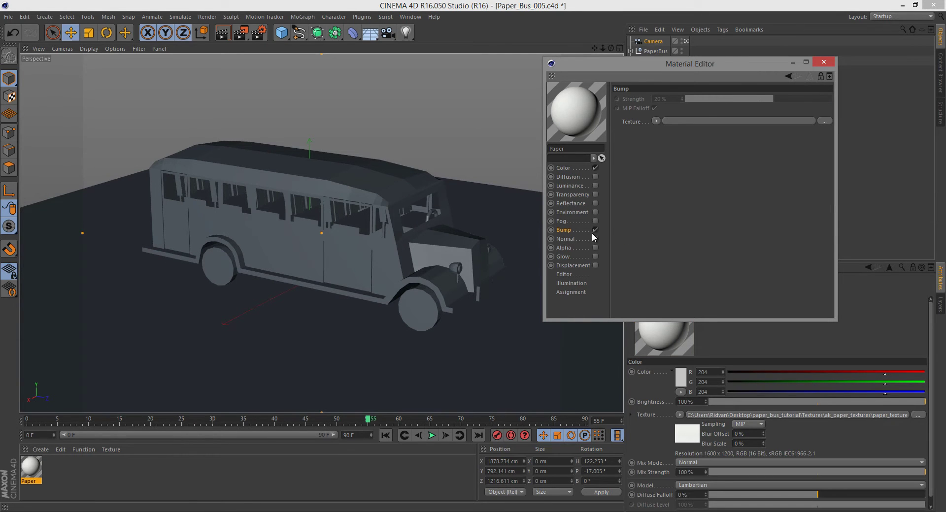
left_click(824, 120)
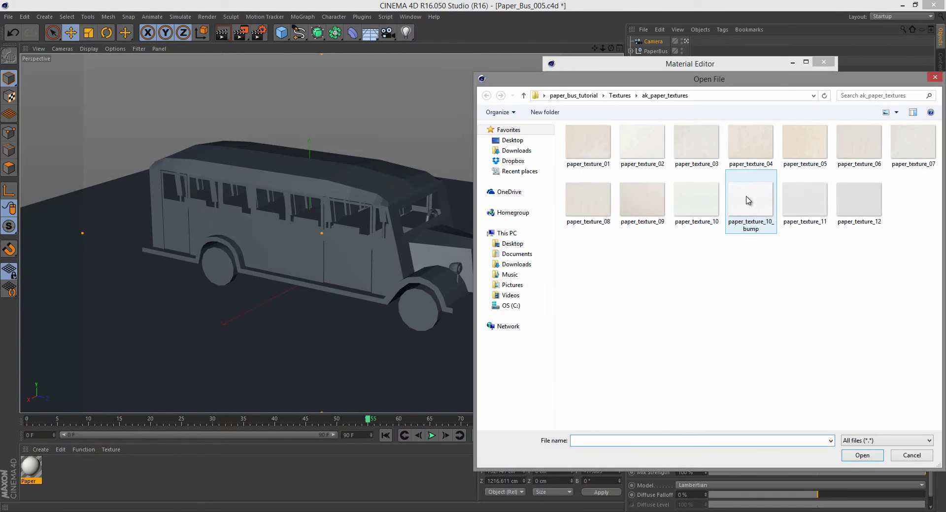
double_click(748, 201)
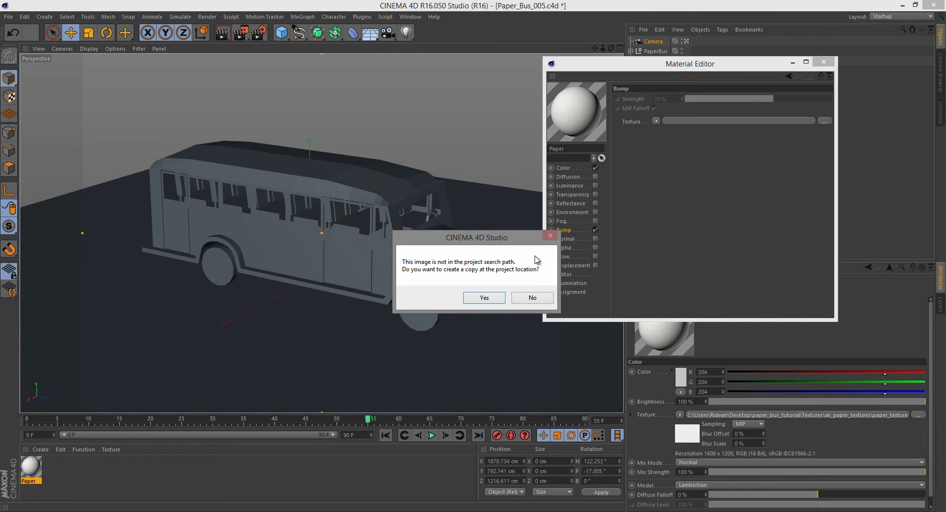
left_click(534, 299)
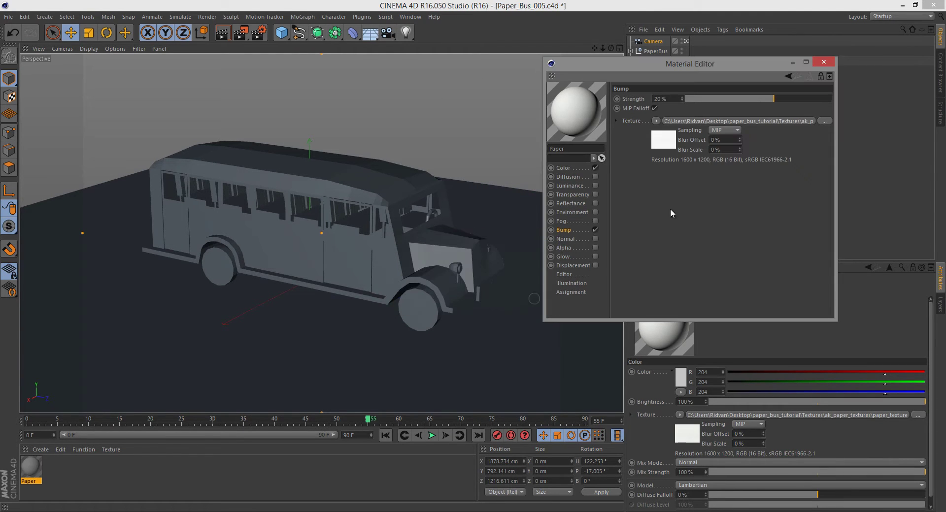
left_click(827, 63)
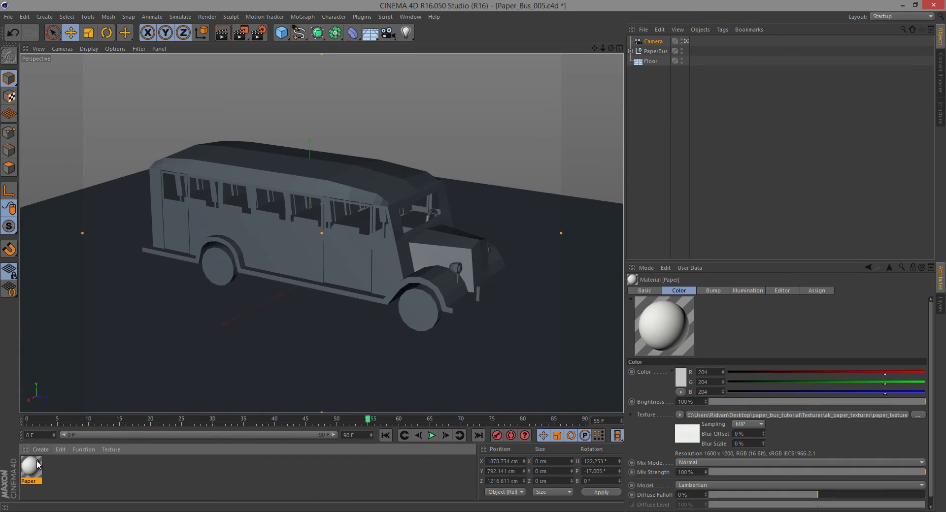
Apply the Paper material to the Floor and PaperBus objects
left_click_drag(286, 332, 650, 62)
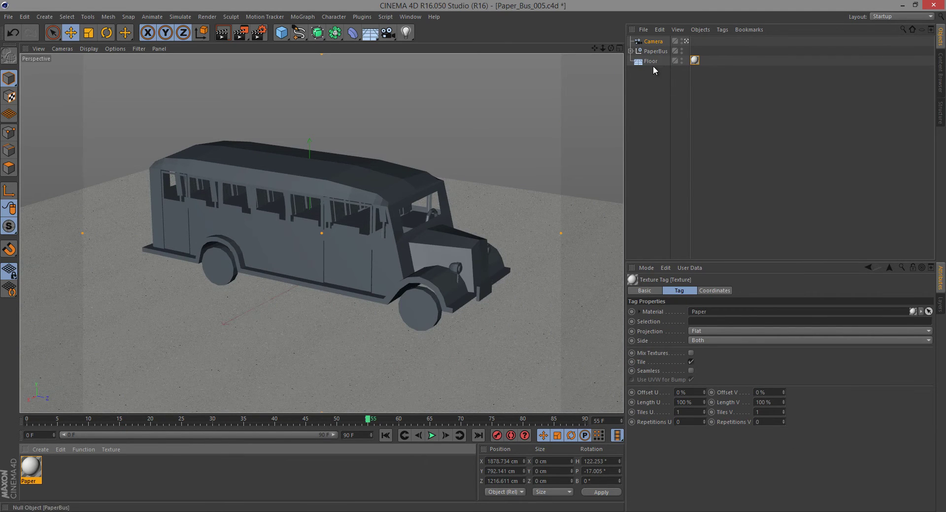
left_click_drag(33, 466, 656, 51)
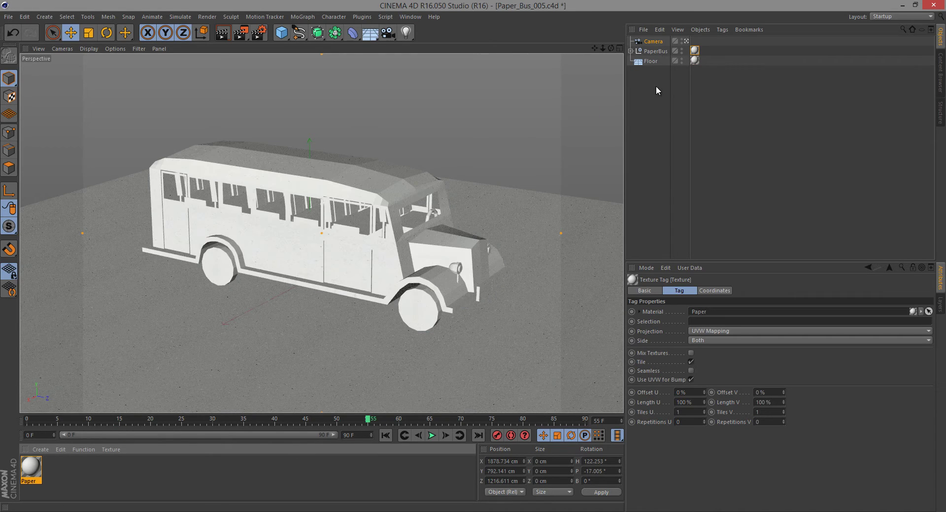
Start an Interactive Render Region and extend it to cover the whole camera frame in the perspective view
left_click(241, 32)
left_click(313, 182)
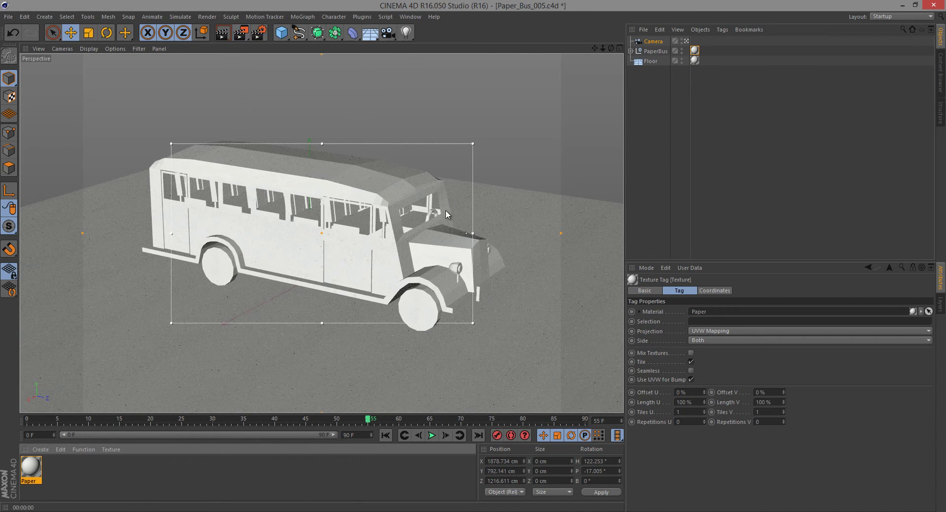
left_click_drag(322, 144, 325, 45)
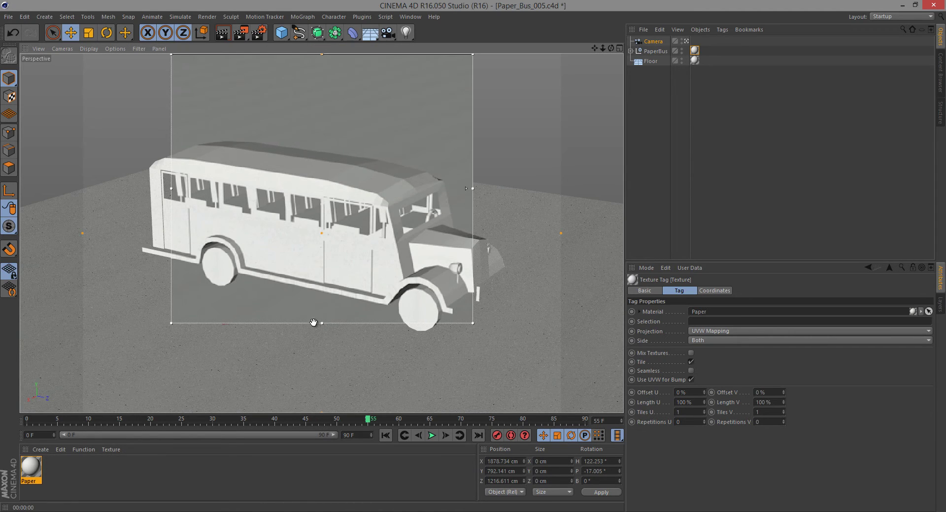
left_click_drag(320, 325, 317, 433)
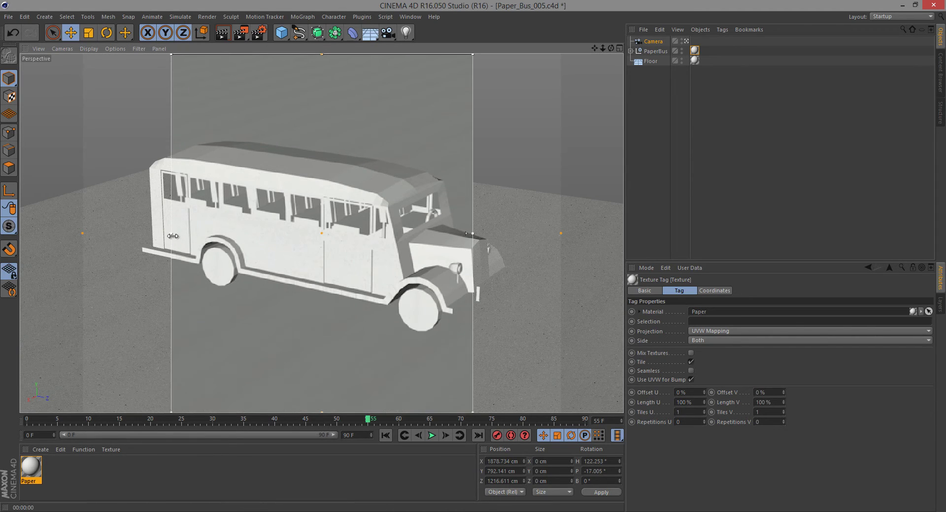
left_click_drag(171, 233, 81, 233)
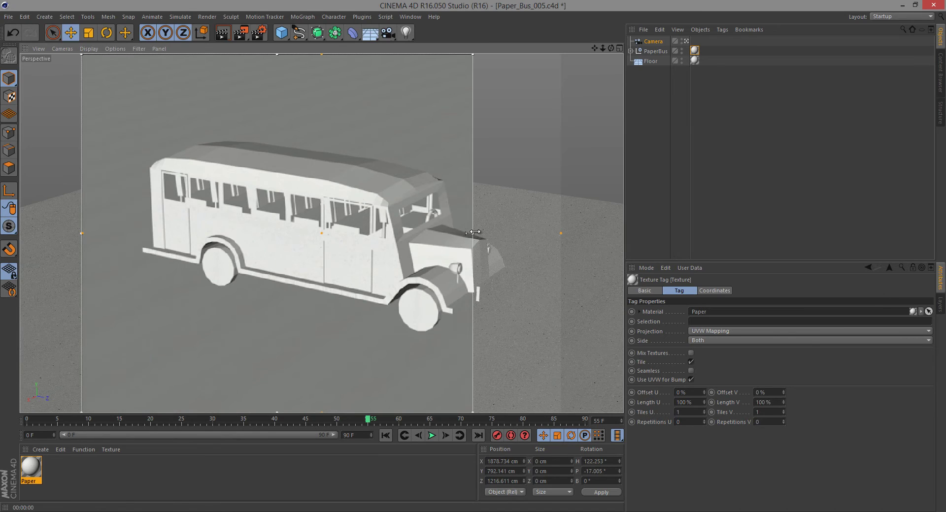
left_click_drag(476, 234, 563, 233)
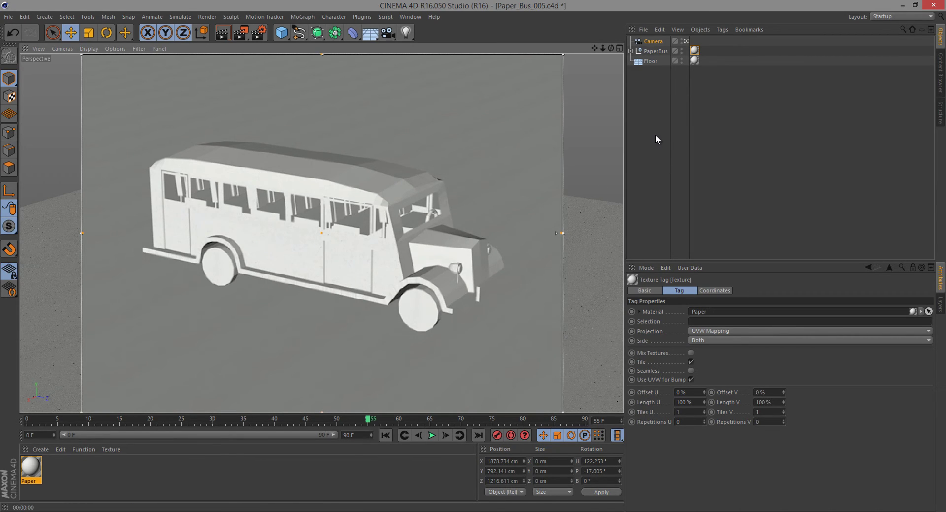
Add a Physical Sky to the scene and add the Global Illumination effect to the render settings
left_click_drag(370, 32, 472, 50)
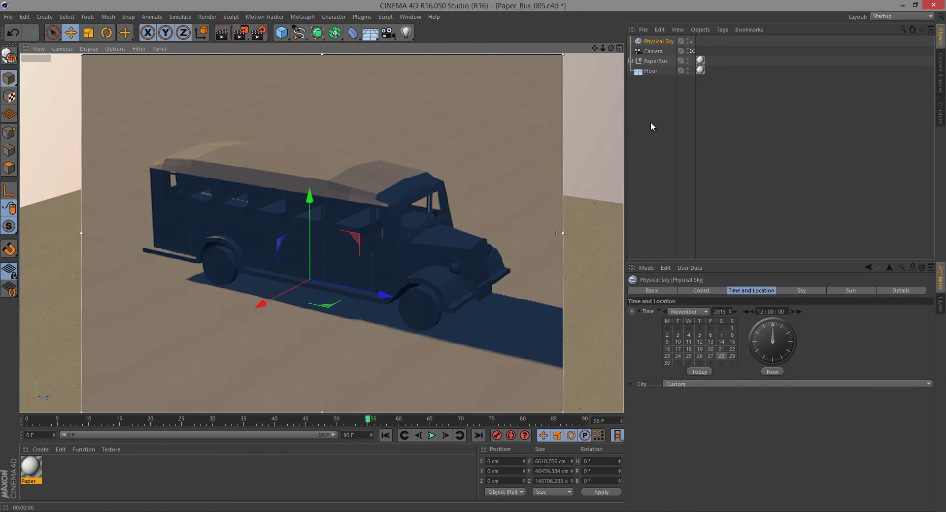
left_click(257, 33)
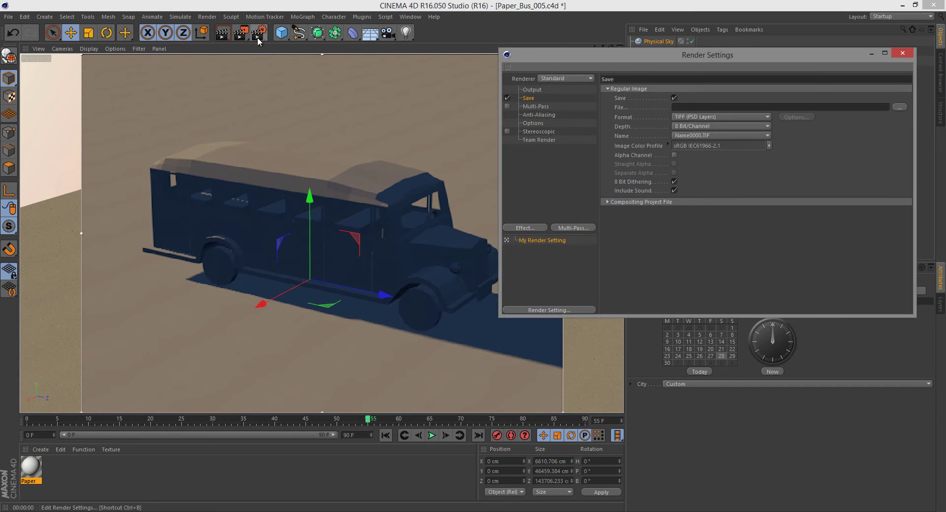
left_click_drag(657, 58, 632, 52)
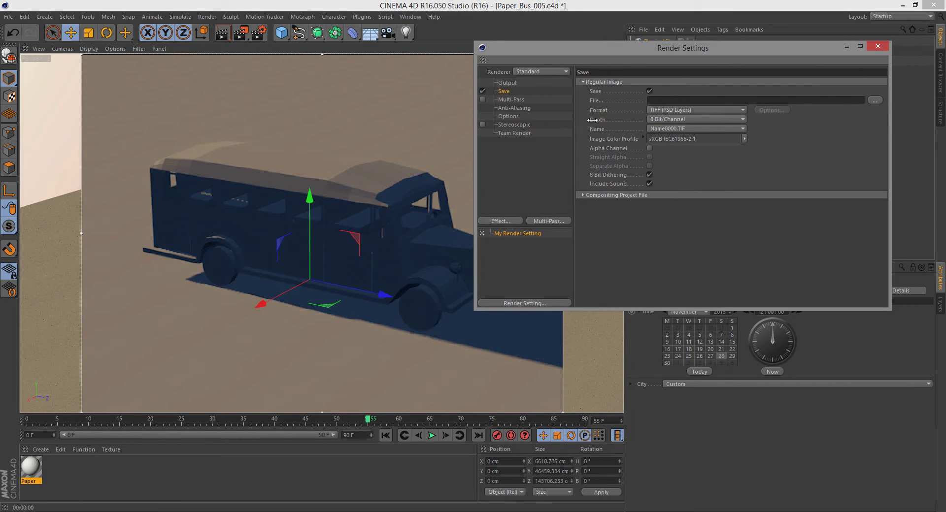
right_click(514, 155)
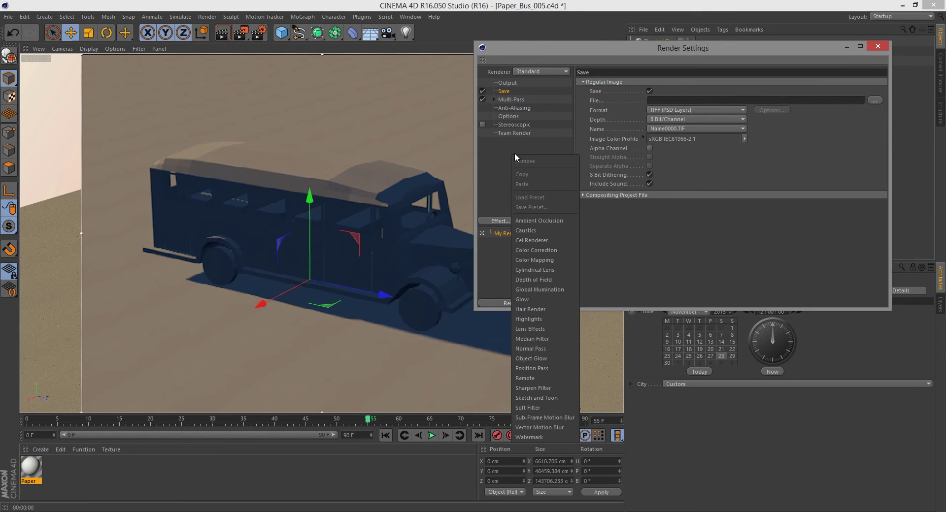
left_click(540, 289)
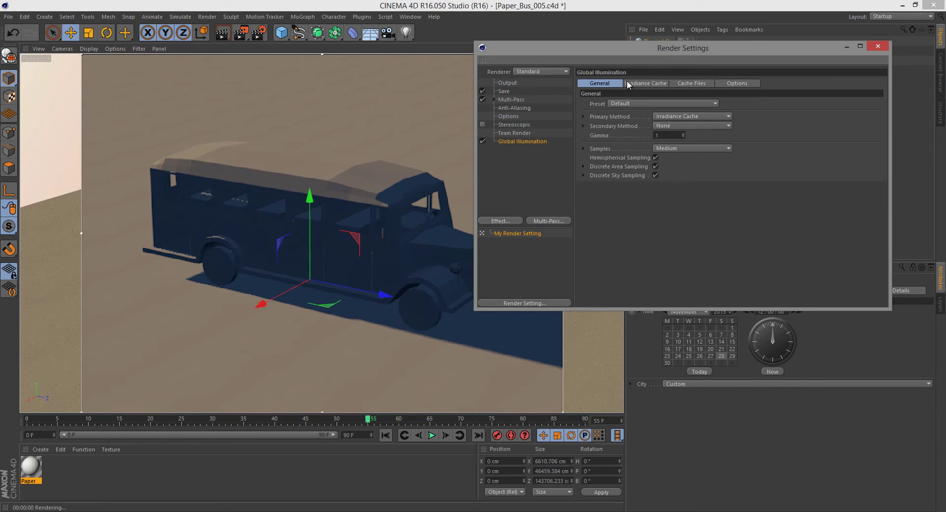
left_click_drag(651, 49, 694, 43)
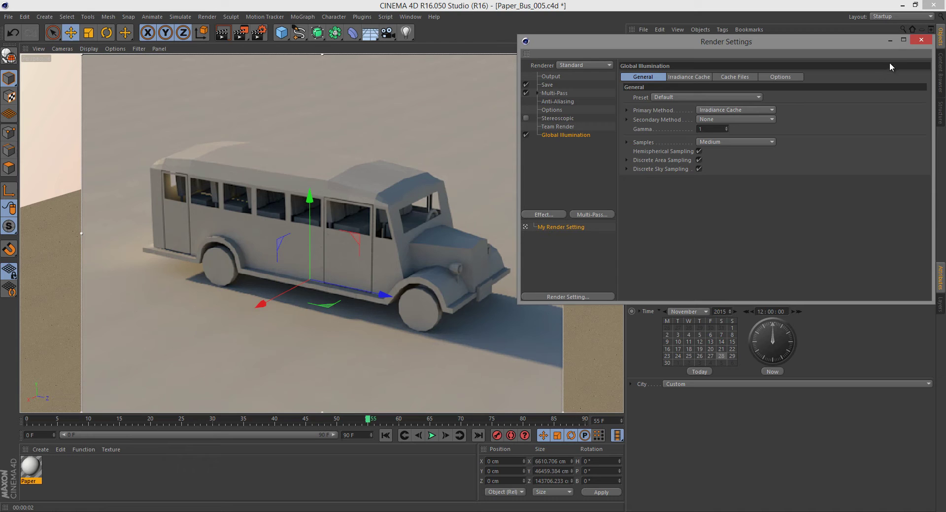
left_click(921, 41)
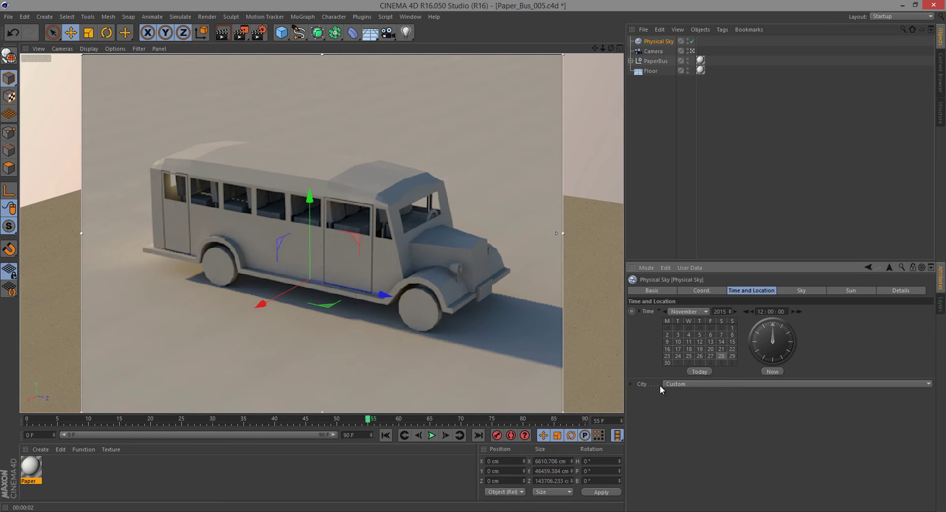
Set the Physical Sky's month to July and its time of day to 18:15
left_click(687, 312)
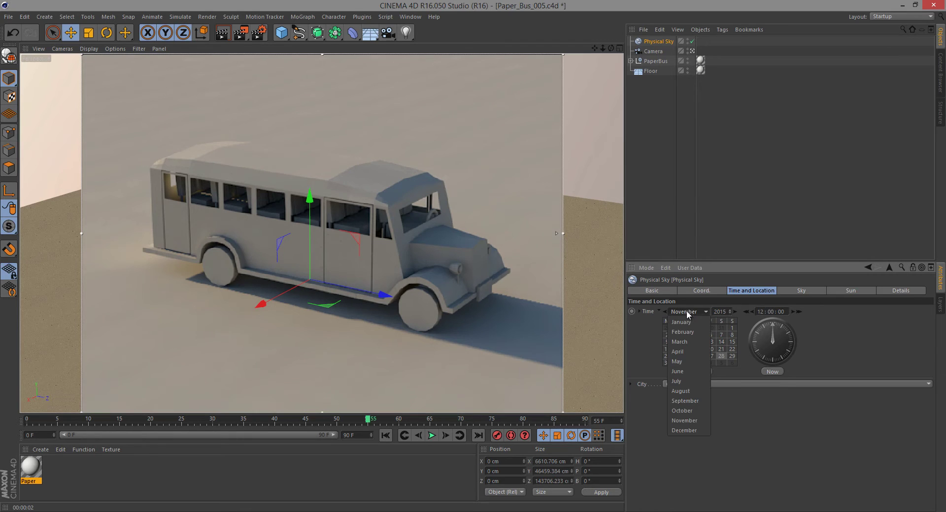
left_click(690, 379)
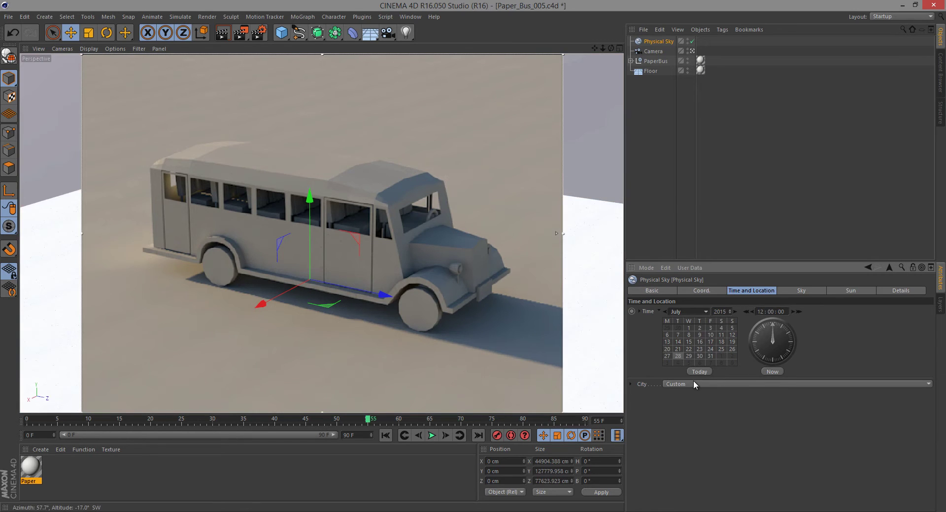
key("ctrl+r")
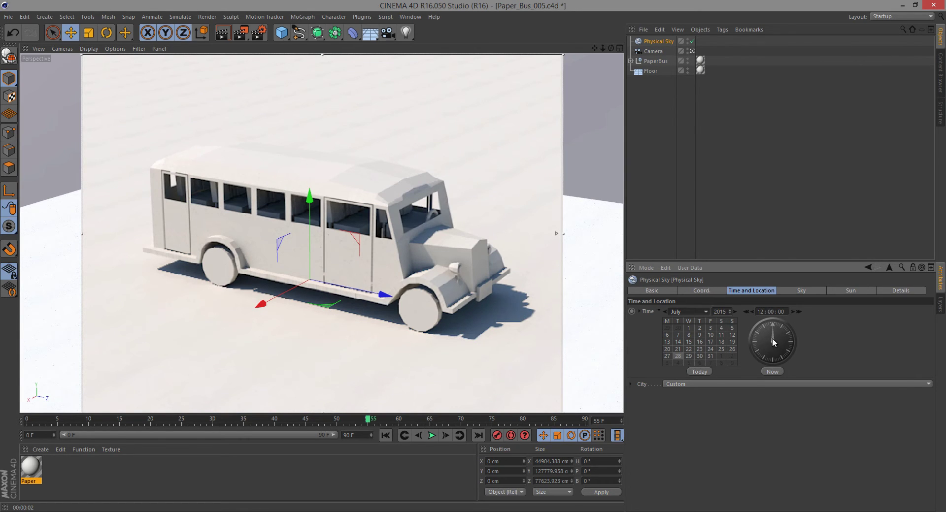
left_click_drag(772, 339, 752, 188)
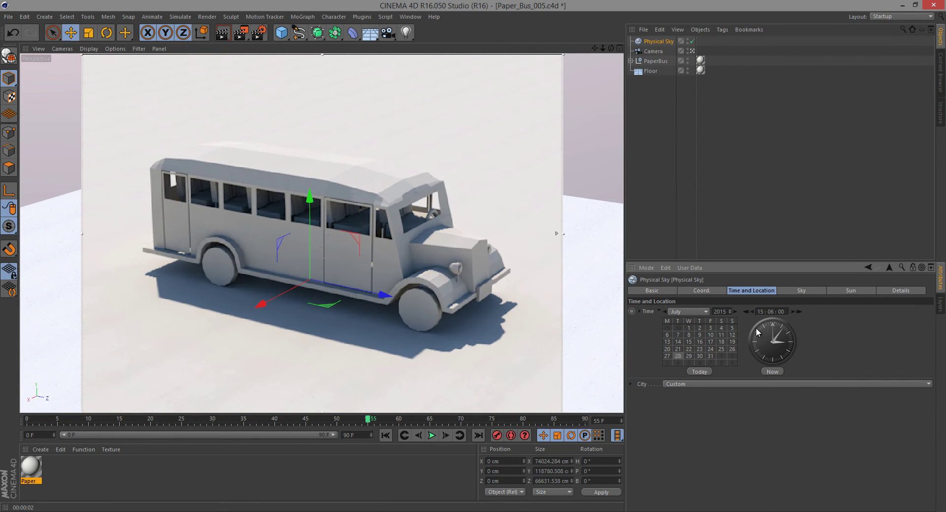
left_click_drag(763, 325, 743, 161)
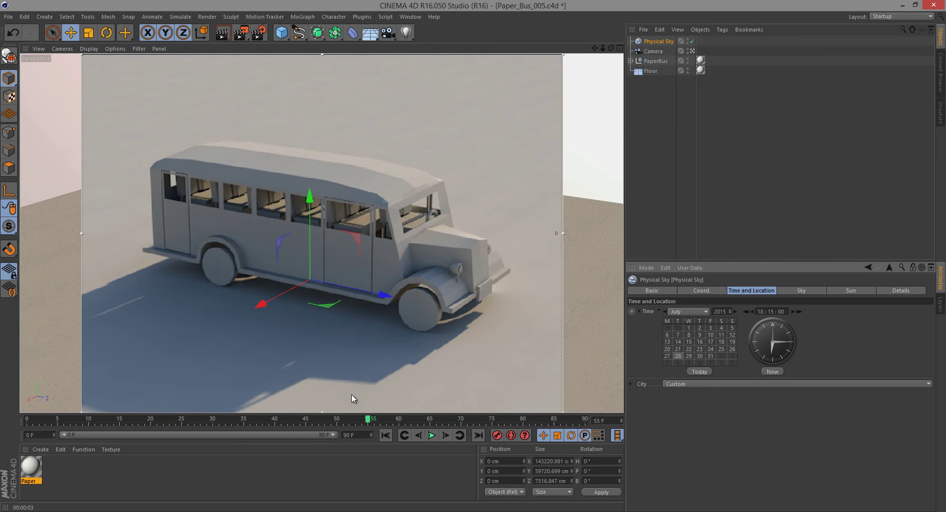
Try a Physical Sky time of 20:25, compare it with the Paper Bus reference render, and return the time to 18:15
left_click(345, 511)
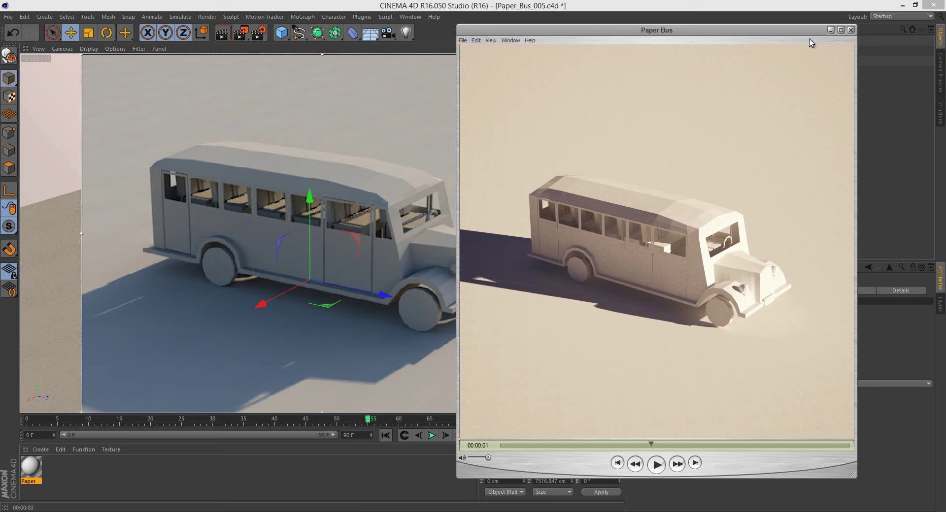
left_click(831, 30)
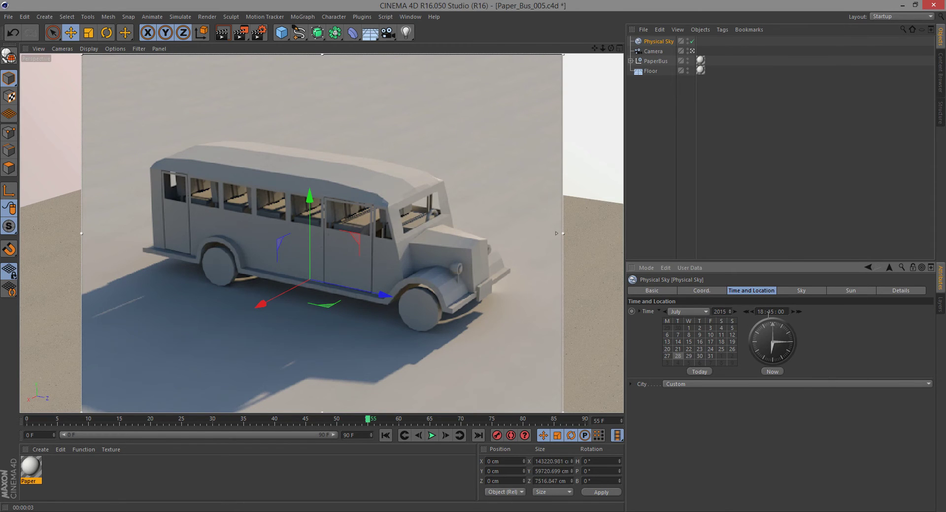
left_click_drag(760, 315, 740, 246)
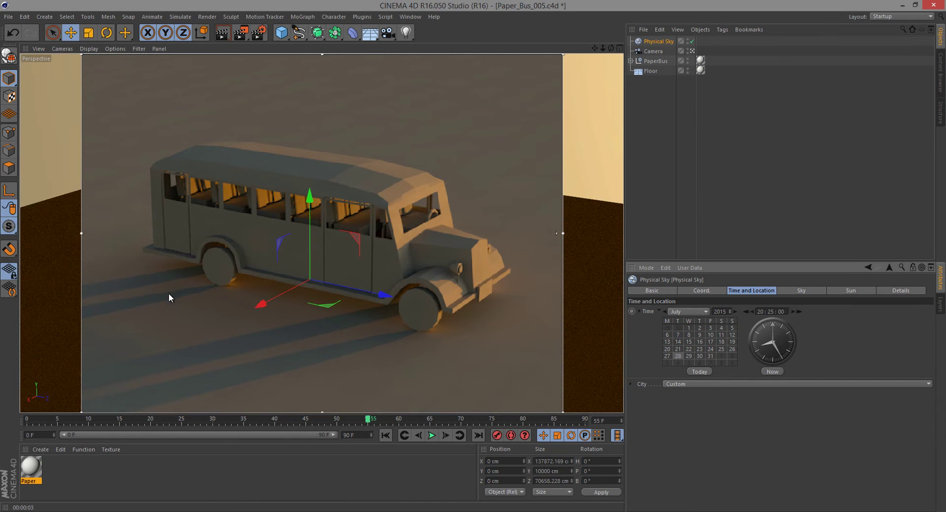
key("alt+Tab")
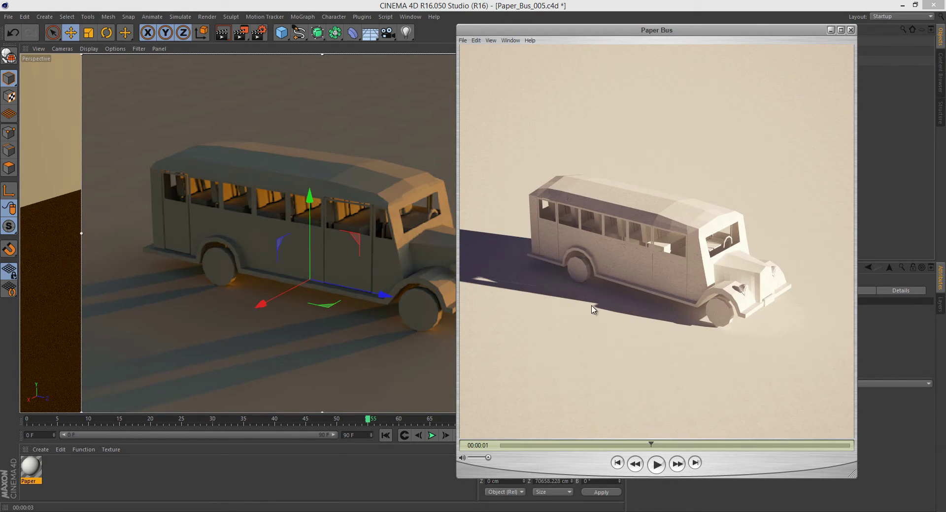
left_click(829, 30)
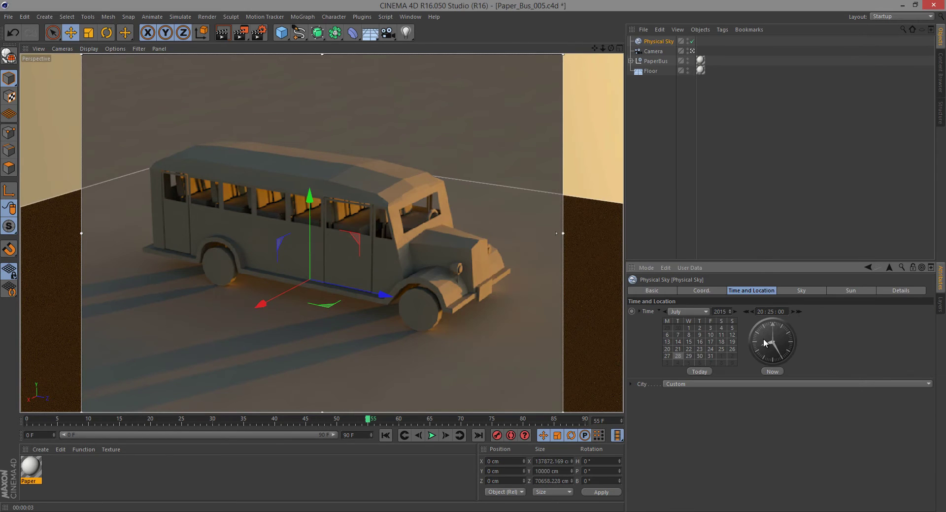
left_click_drag(789, 444, 801, 511)
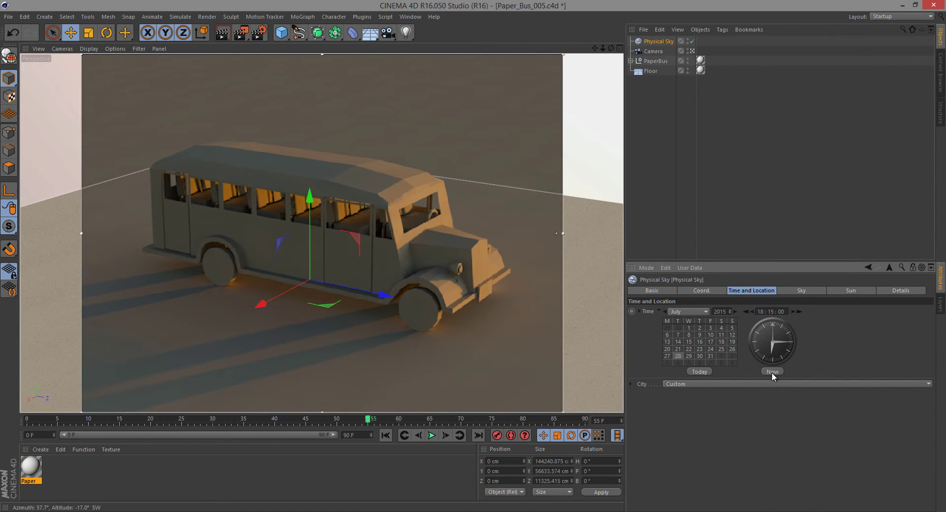
key("ctrl+r")
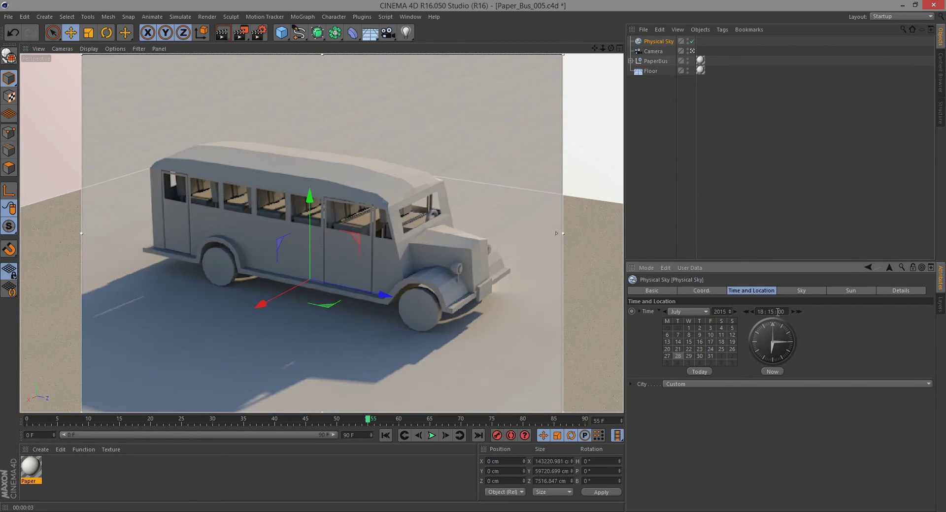
Try rotating the PaperBus about its vertical axis to a heading of about 67°, and undo the rotation
left_click(655, 61)
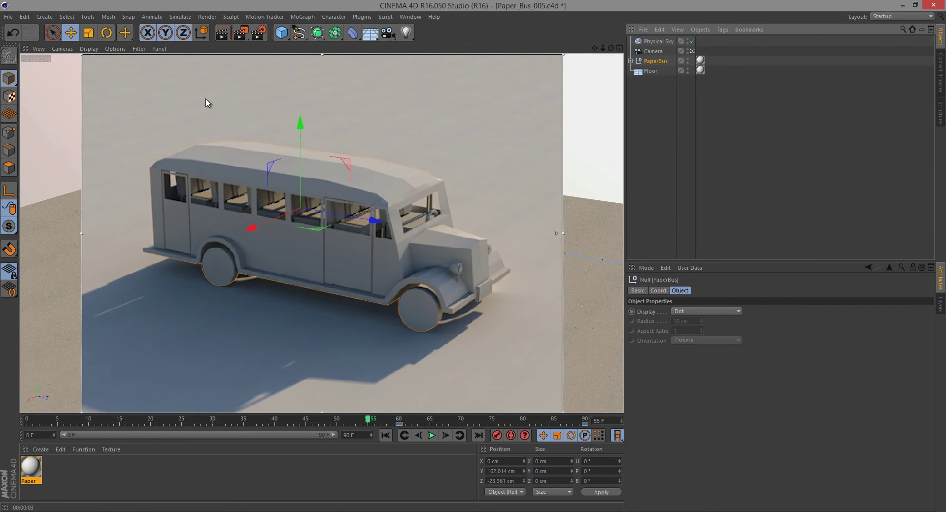
key("r")
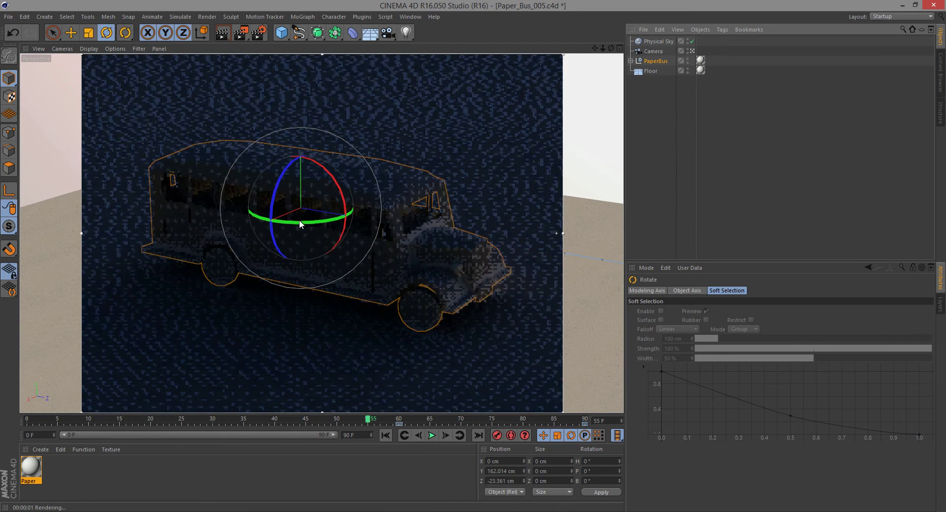
left_click_drag(297, 221, 348, 217)
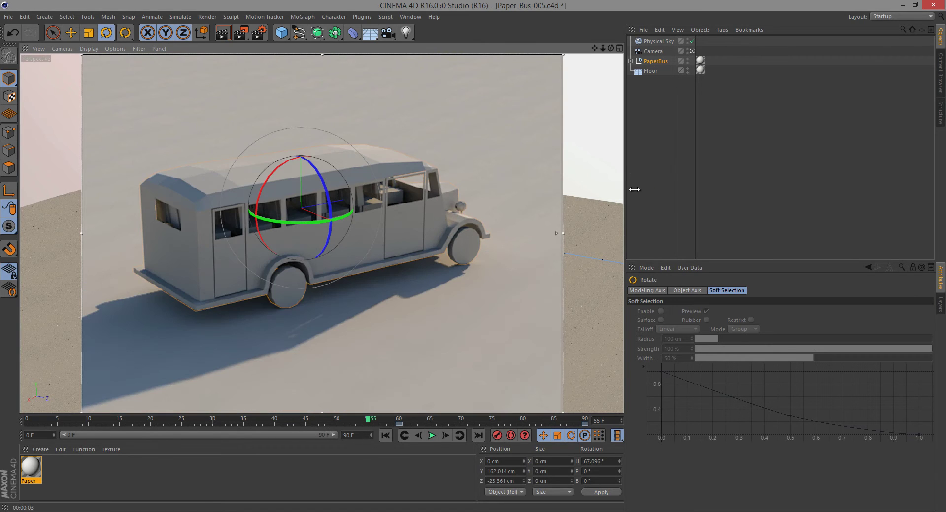
left_click_drag(371, 419, 395, 424)
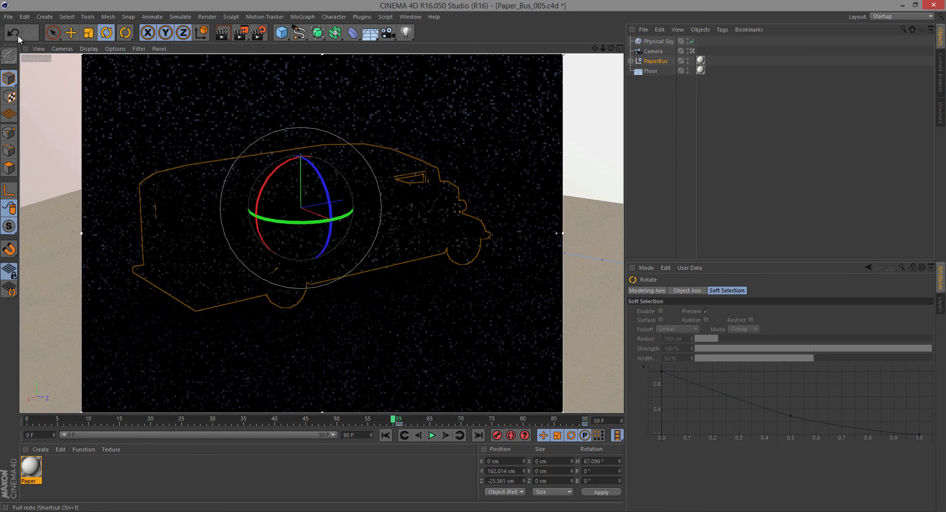
left_click(15, 33)
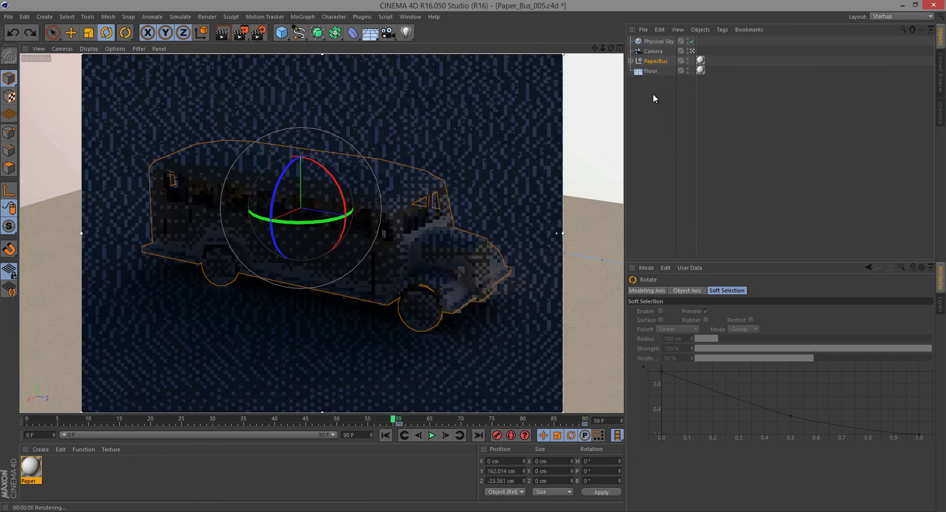
Group the PaperBus object under a new null and show the null's coordinates
left_click(652, 93)
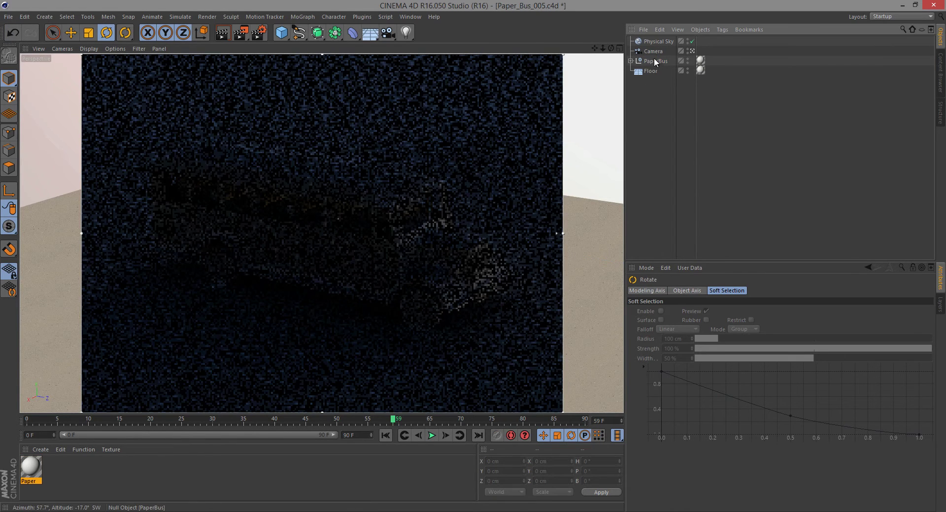
left_click(658, 60)
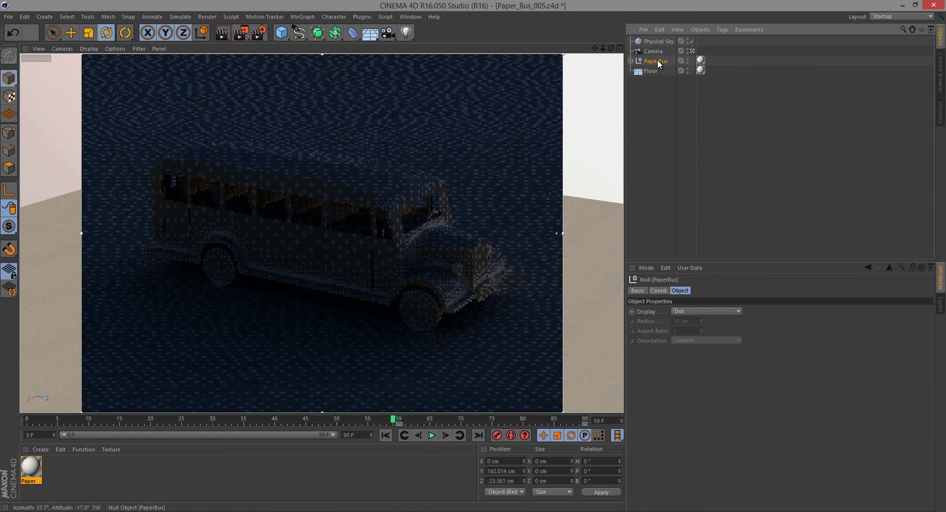
key("alt+g")
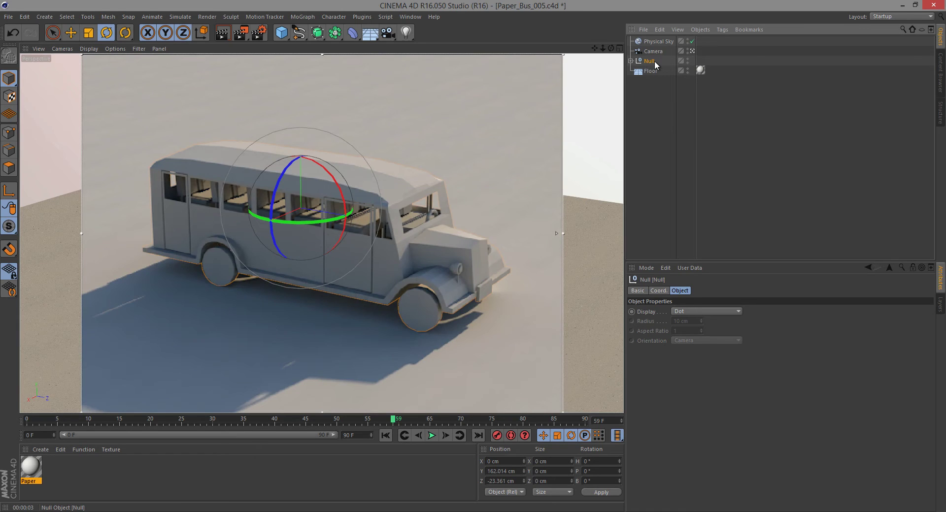
left_click(658, 290)
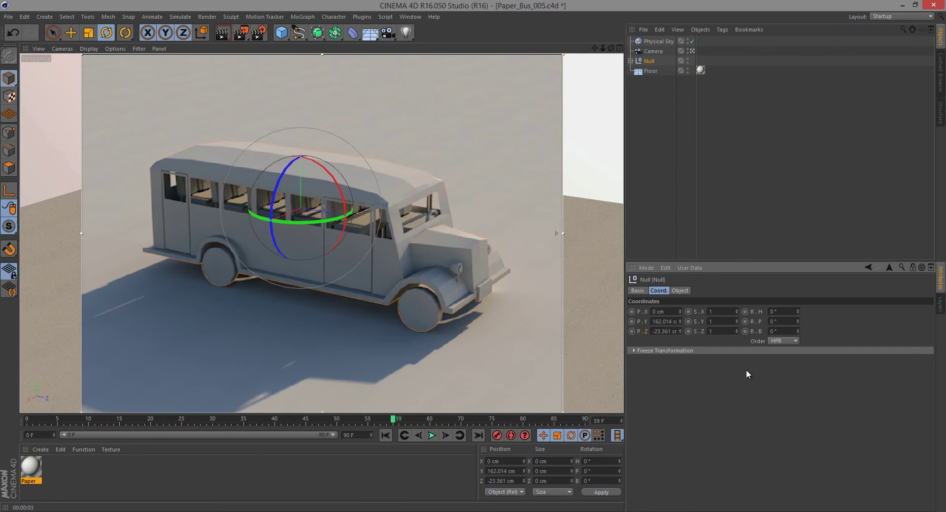
Try rotating the new null to a heading of about 71°, and undo the rotation
left_click(649, 61)
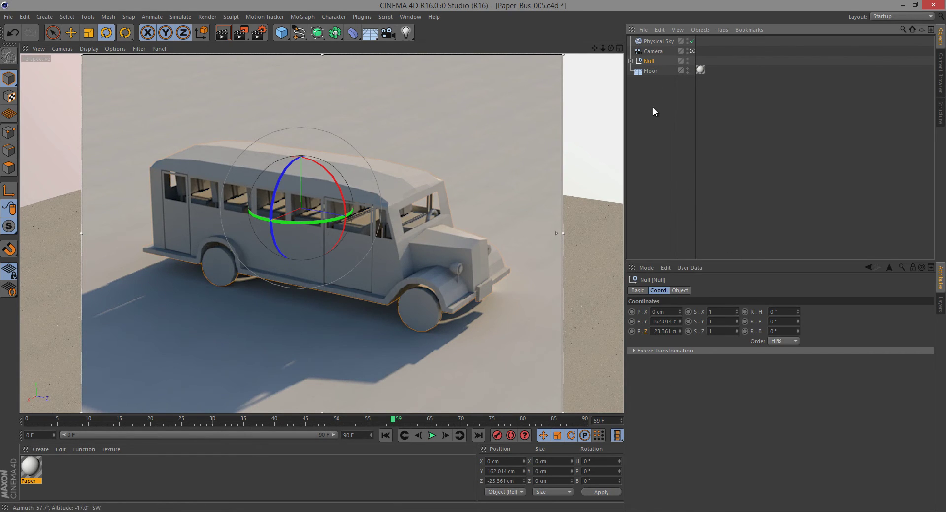
left_click_drag(306, 222, 359, 211)
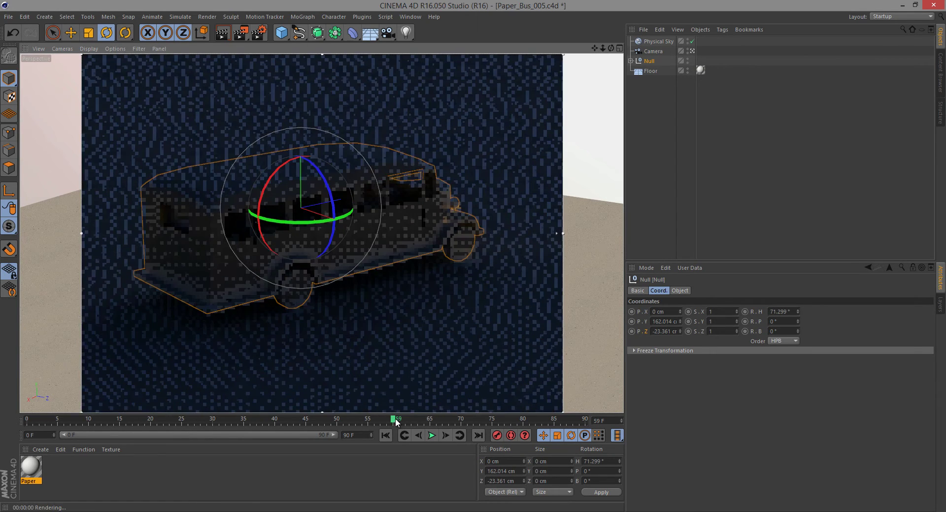
mouse_move(395, 418)
left_mouse_down()
mouse_move(570, 408)
mouse_move(398, 418)
mouse_move(582, 419)
mouse_move(399, 419)
left_mouse_up()
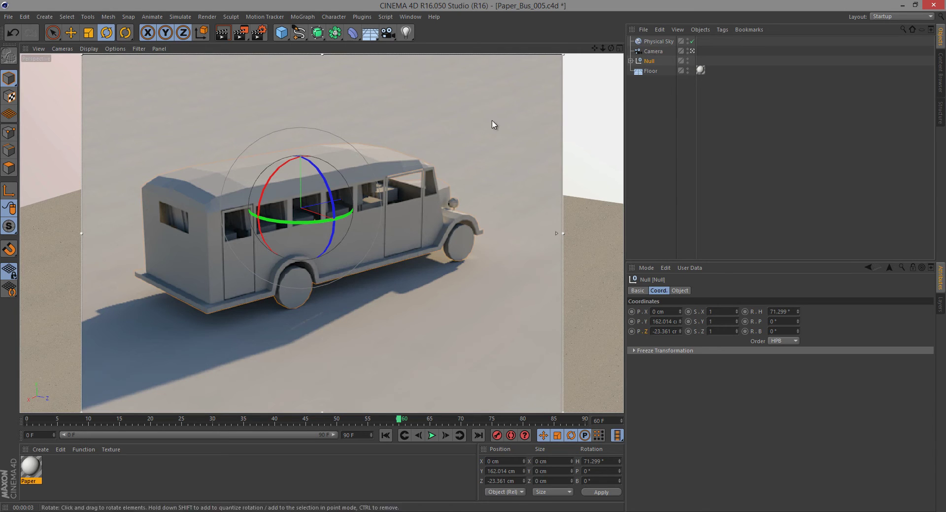
left_click(16, 34)
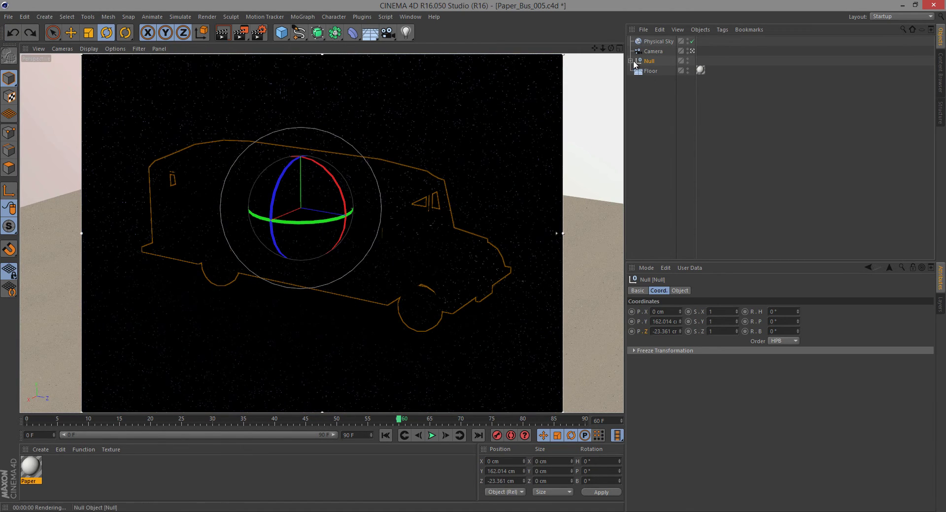
Make the Camera a child of the null, alongside the PaperBus
left_click(632, 61)
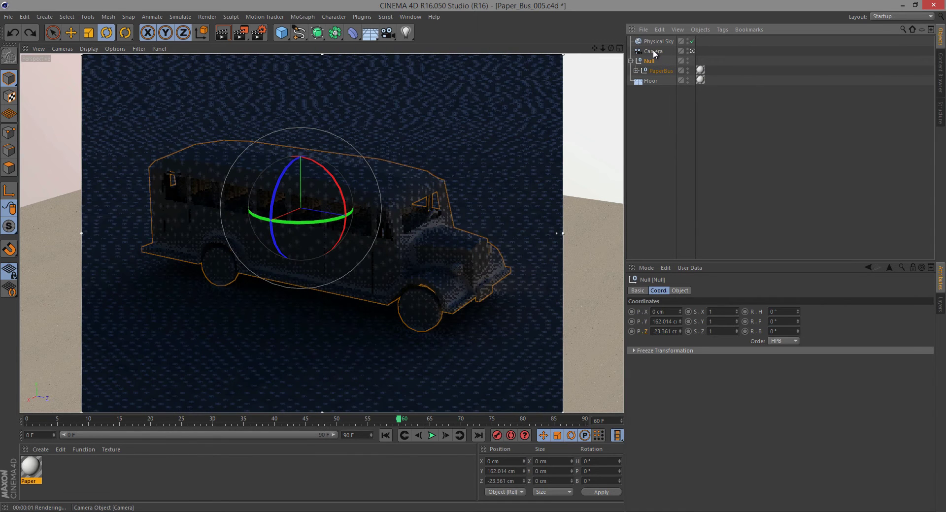
left_click_drag(656, 63, 657, 63)
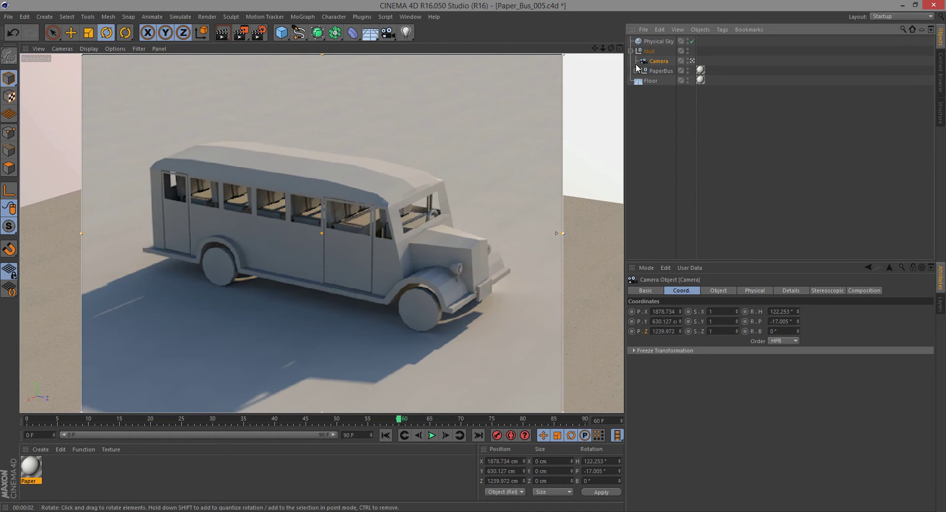
Rotate the null holding the Camera and PaperBus to a heading of about 66.3°, using the four-view layout, and deselect it
left_click(646, 51)
left_click(620, 49)
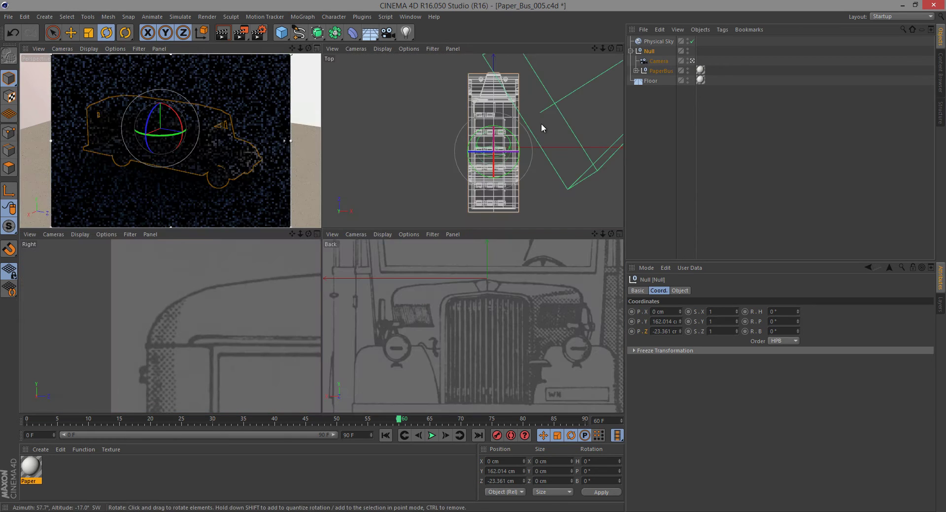
middle_click_drag(494, 132, 478, 149, "alt")
scroll(469, 141, "down", 1)
scroll(473, 151, "down", 1)
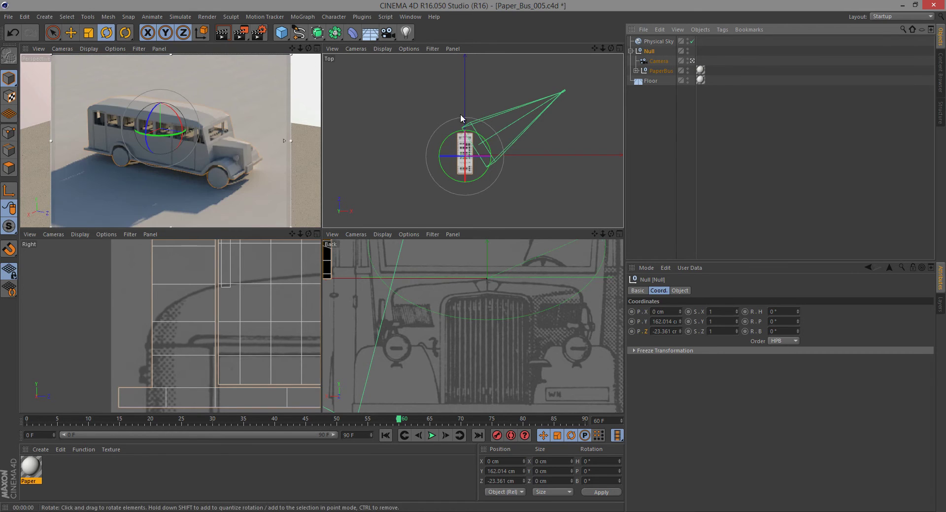
left_click_drag(157, 134, 178, 136)
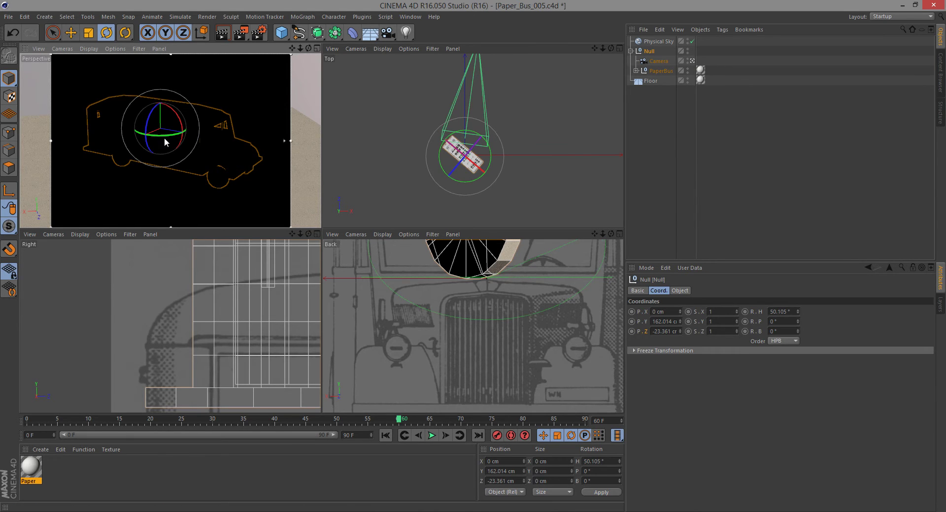
left_click_drag(161, 135, 164, 135)
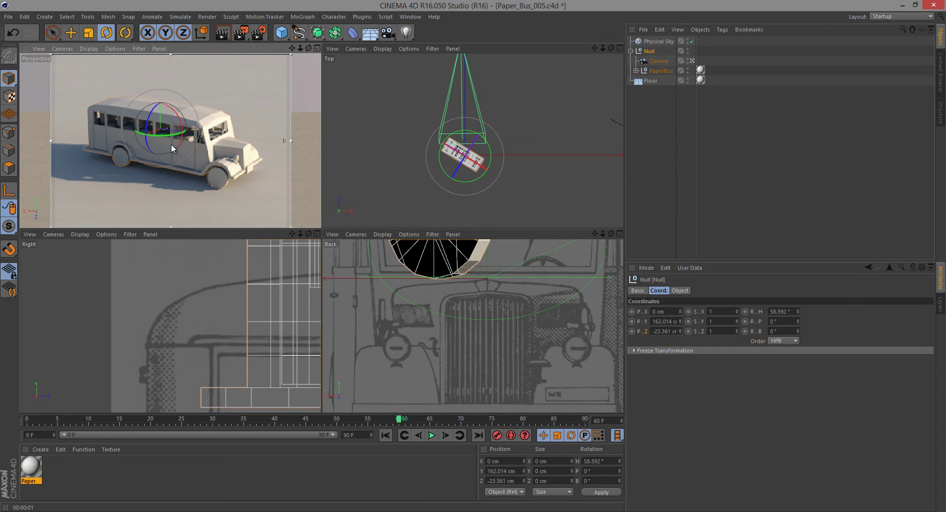
left_click_drag(163, 138, 167, 135)
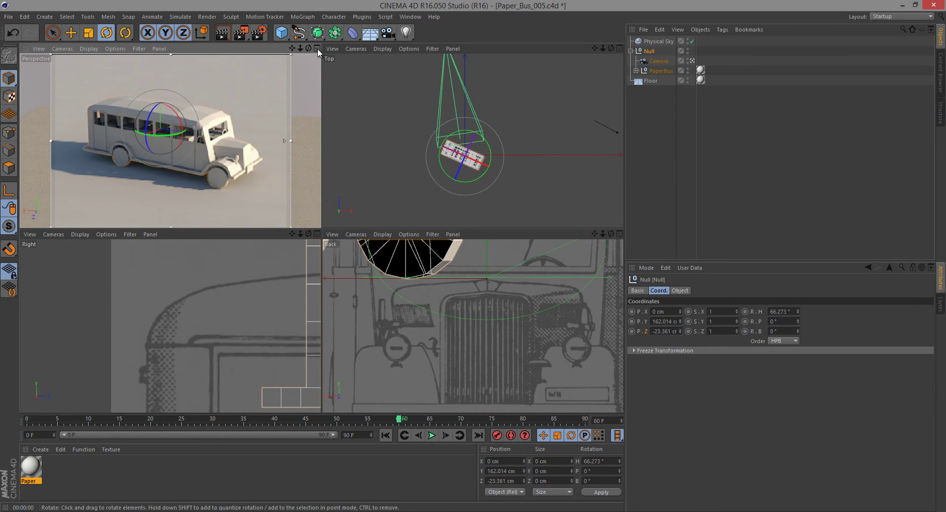
key("F1")
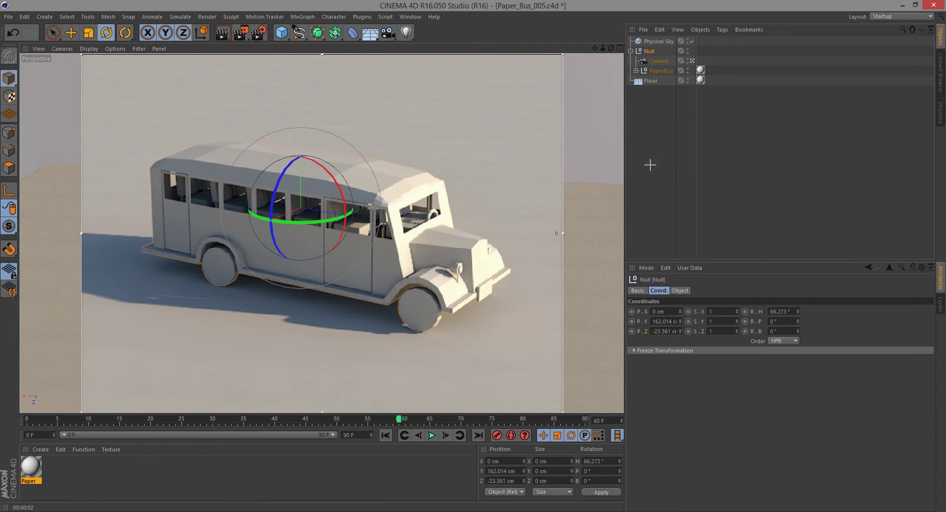
left_click(647, 168)
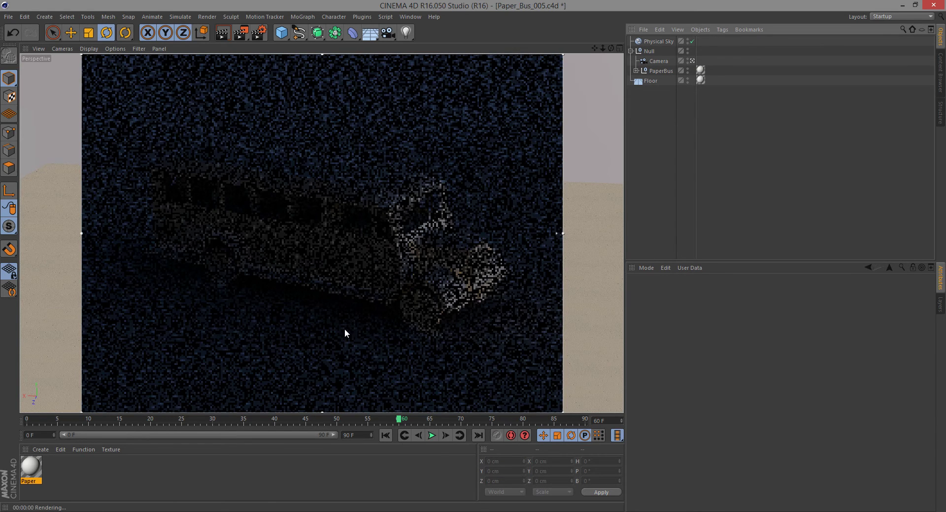
In texture mode, set Length U and Length V of the Floor's Paper texture to 600%, and deselect the tag
left_click(649, 81)
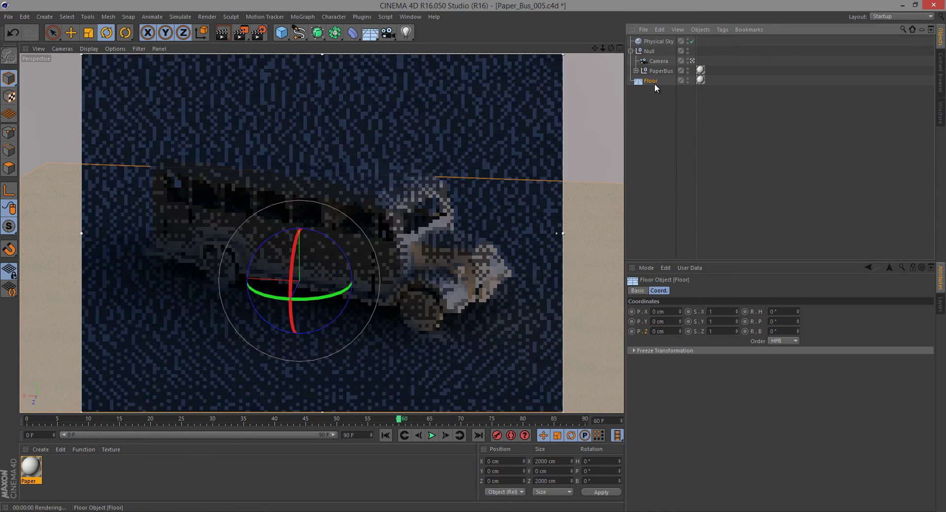
left_click(701, 80)
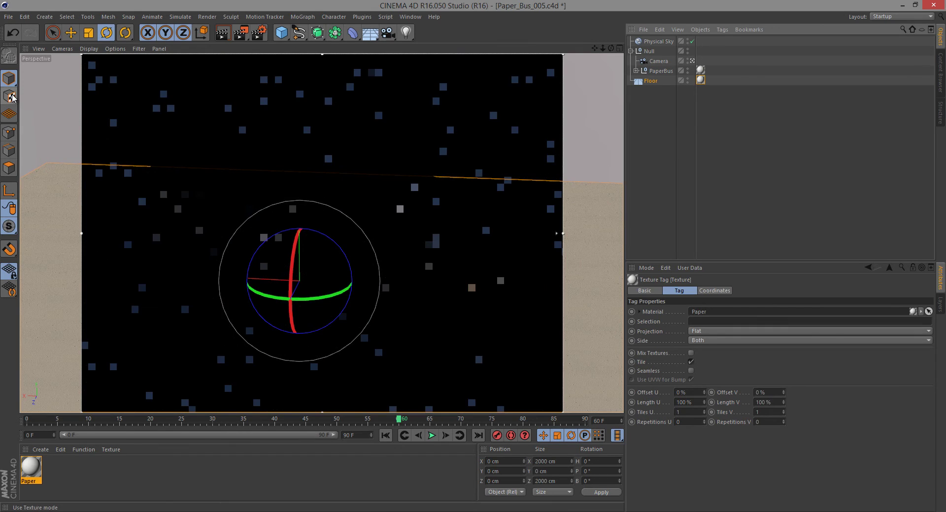
left_click(9, 96)
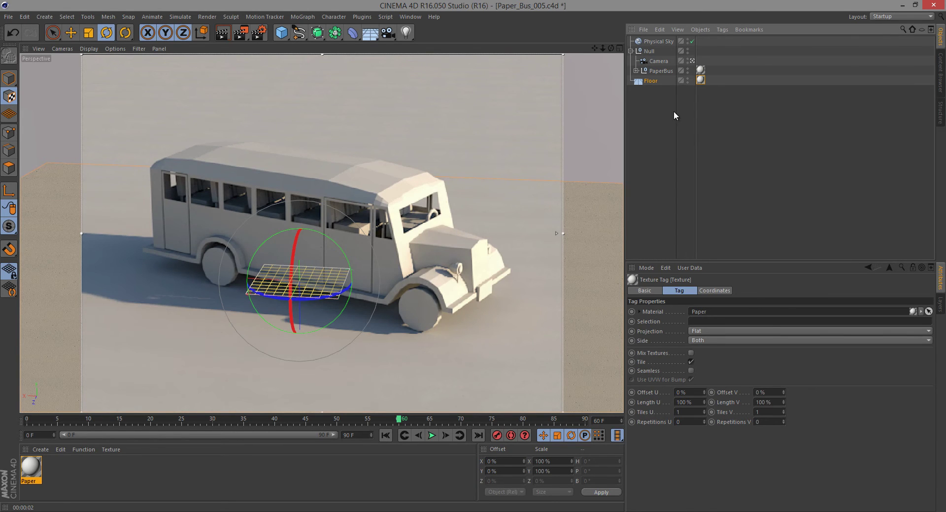
left_click(702, 83)
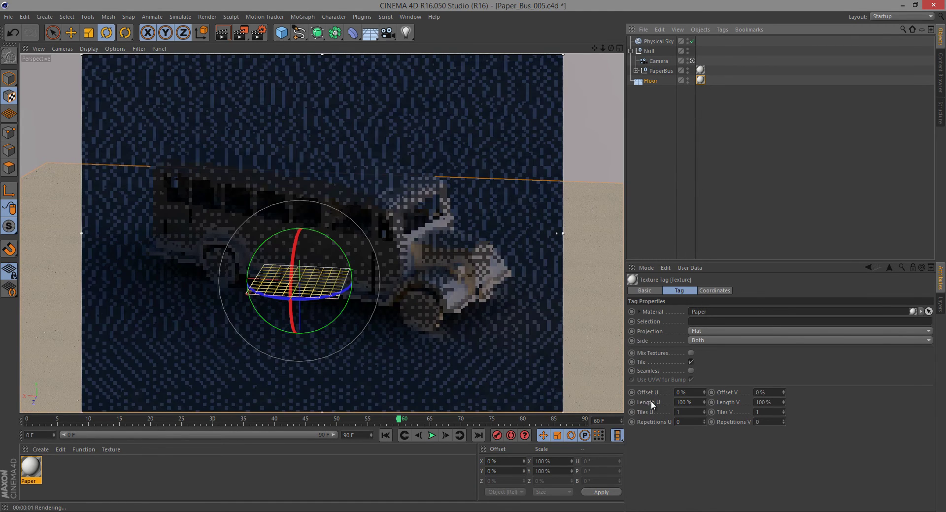
double_click(686, 403)
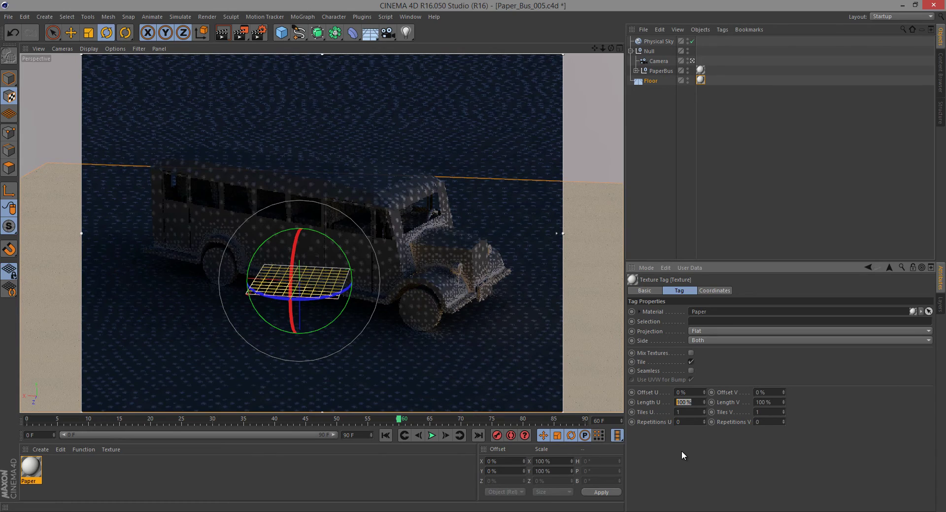
type("600")
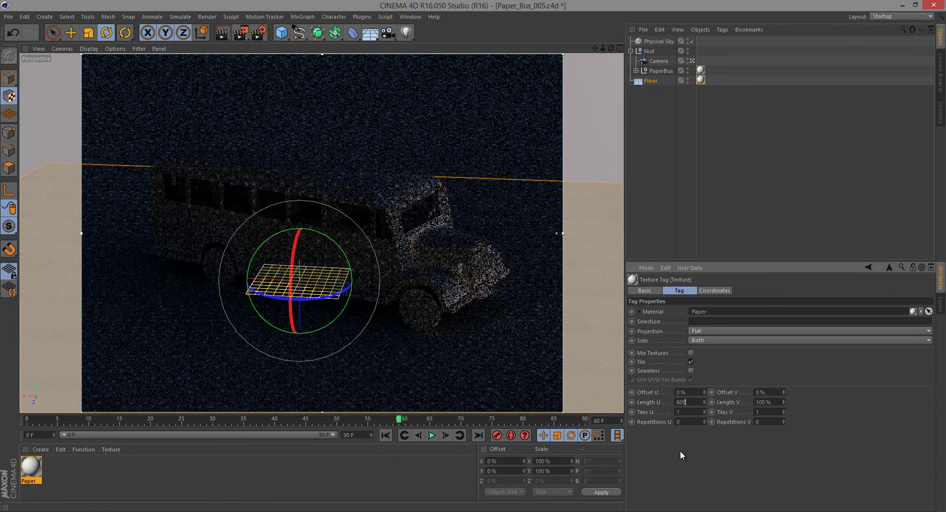
key("Tab")
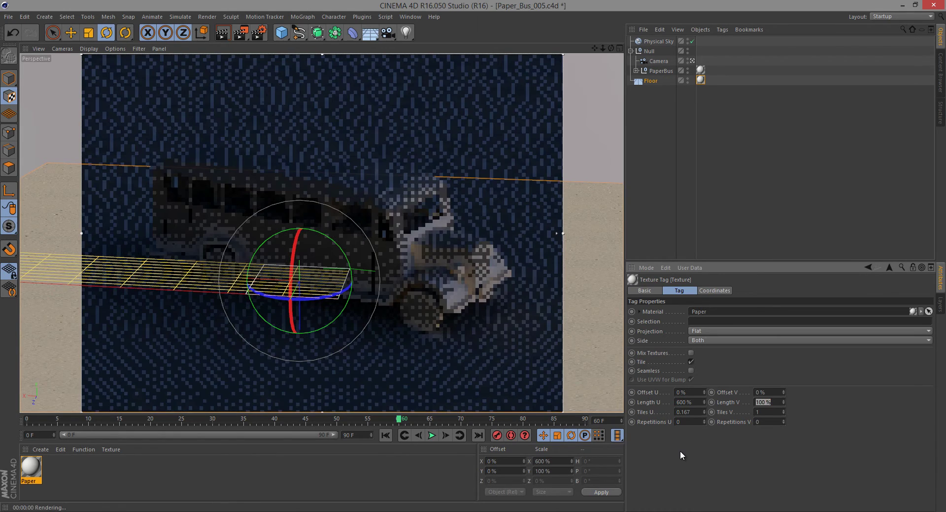
type("600")
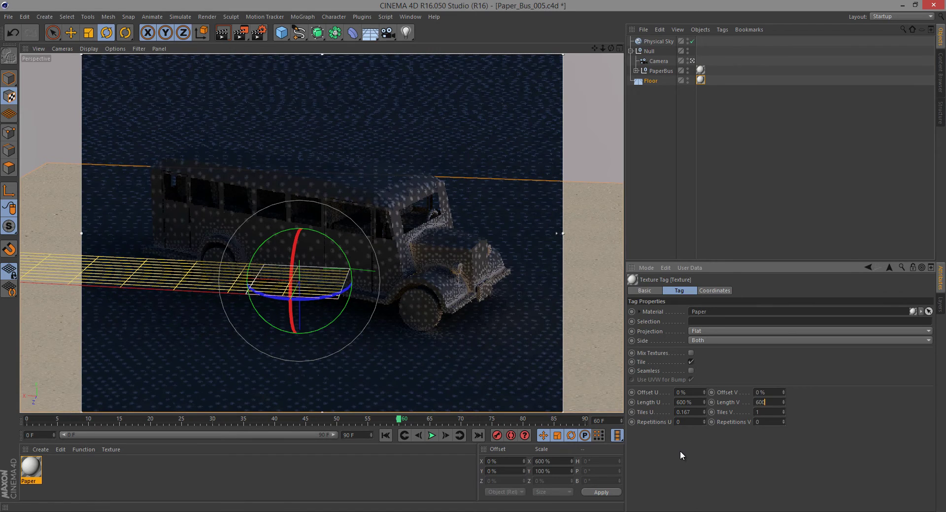
key("Return")
left_click(660, 151)
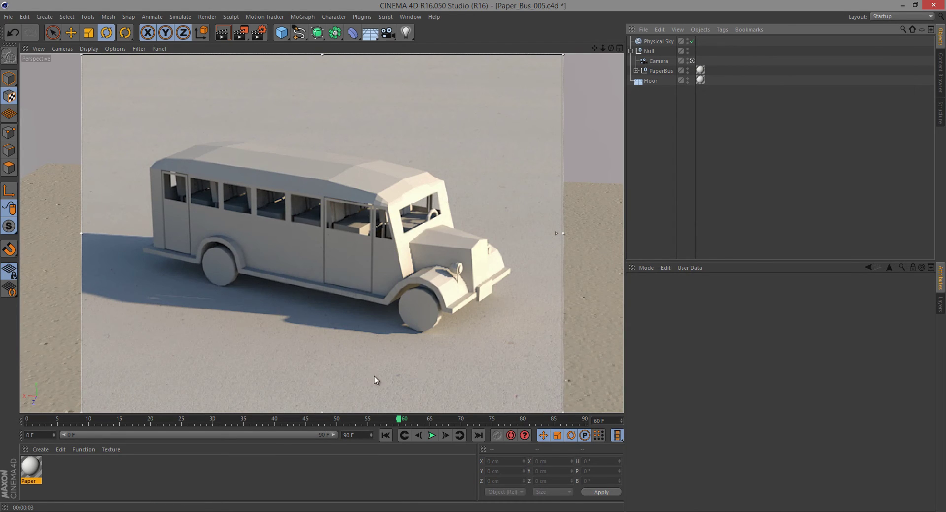
Set the Paper material's bump strength to 10% and close the material editor
double_click(30, 468)
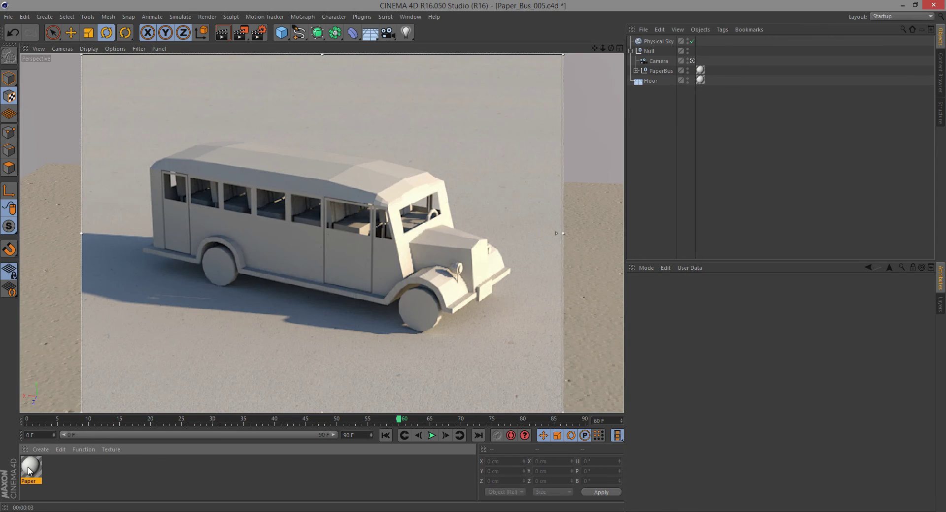
left_click_drag(312, 70, 741, 106)
left_click_drag(701, 137, 683, 140)
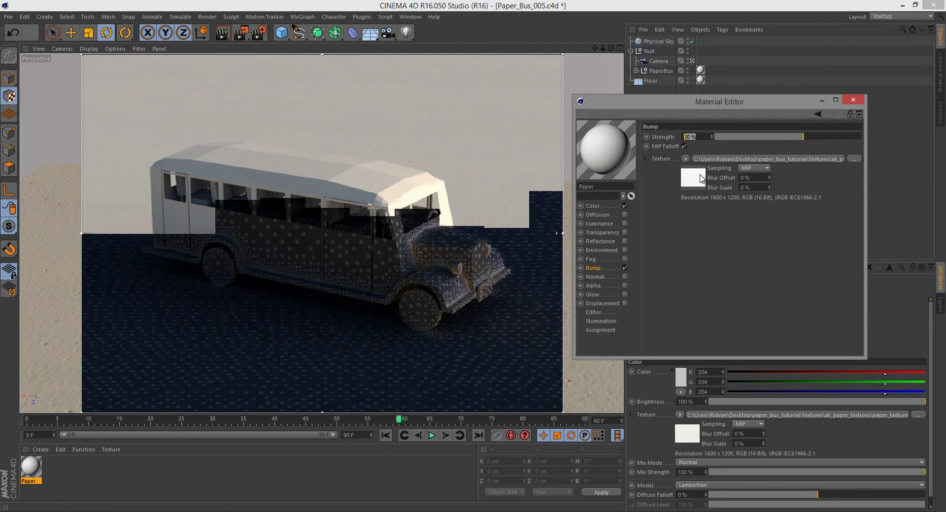
type("10")
key("Return")
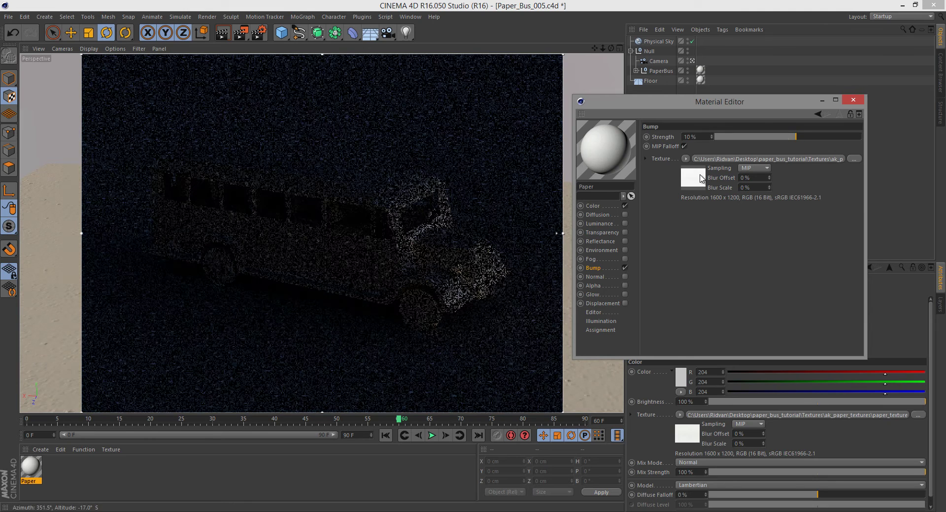
left_click(853, 99)
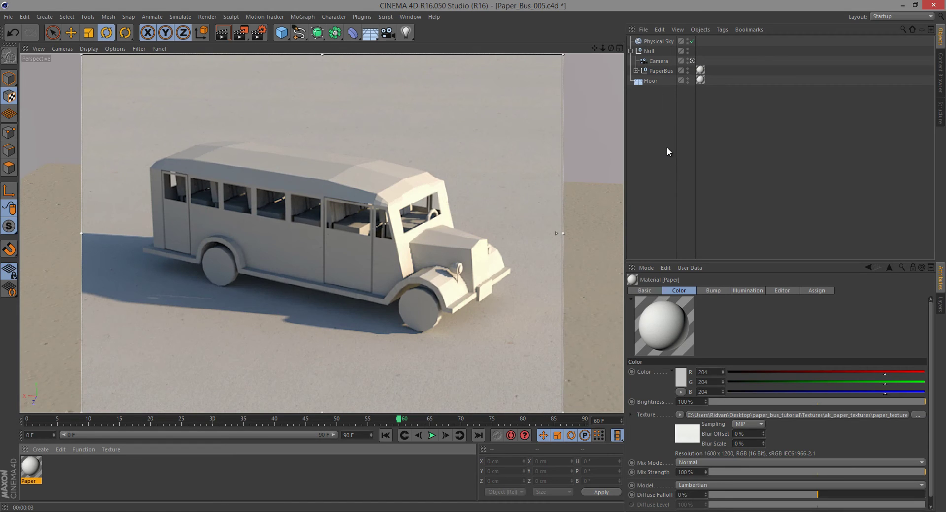
Set the projection of the PaperBus object's Paper texture tag to Cubic
left_click(663, 71)
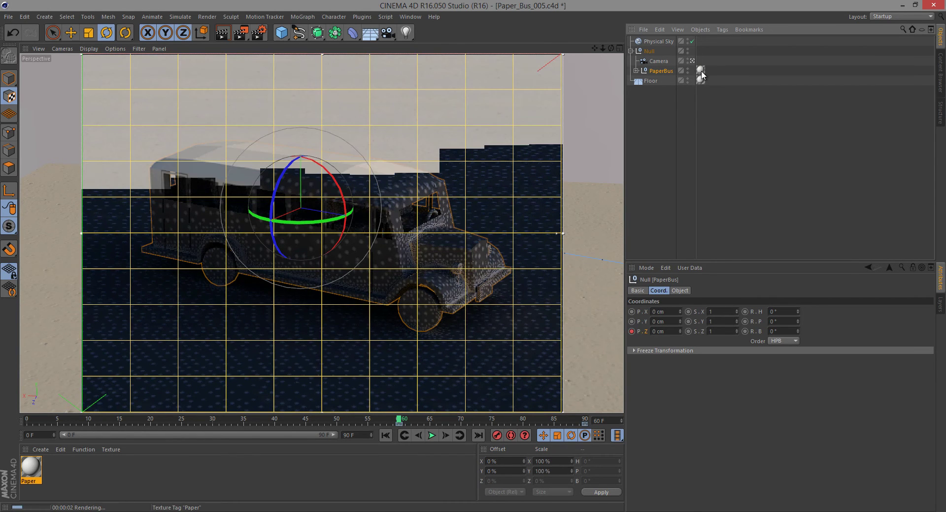
left_click(701, 70)
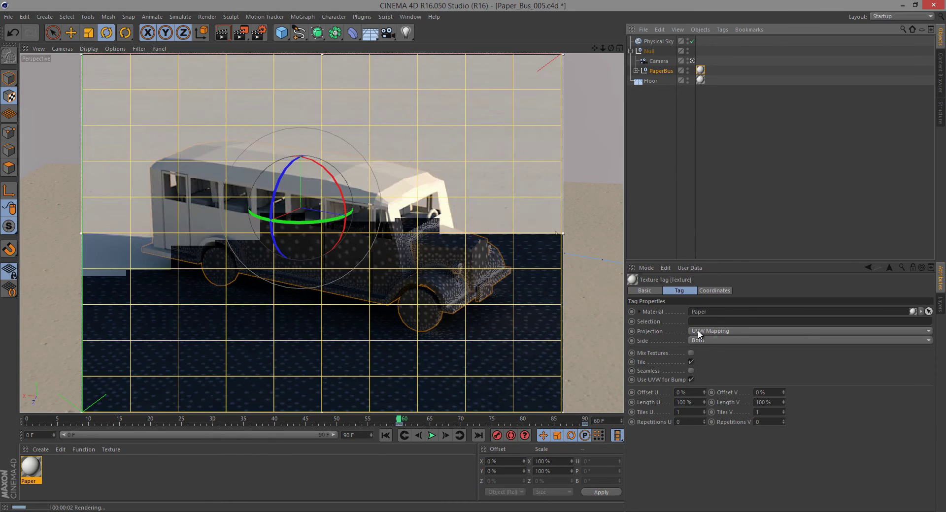
left_click(698, 330)
left_click(708, 368)
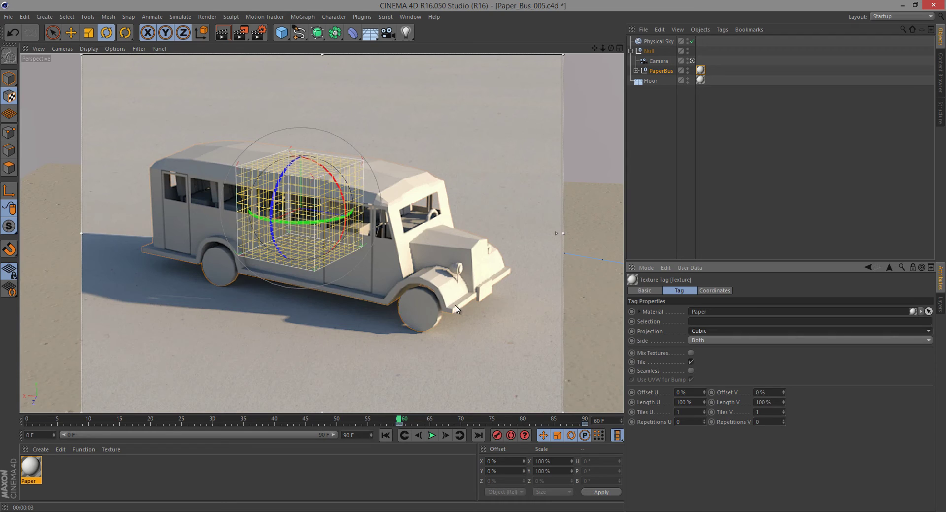
Fit the PaperBus texture to the object with its sub-objects included, and deselect it
right_click(701, 72)
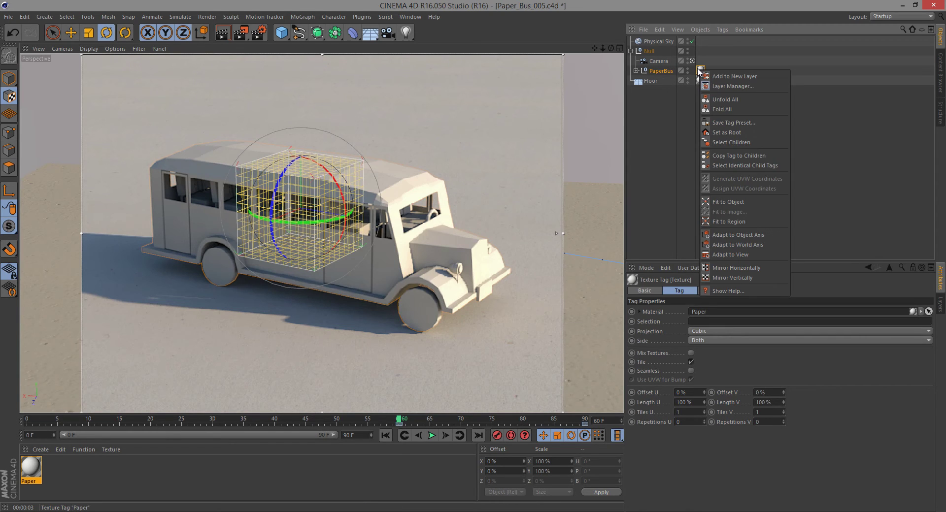
left_click(732, 201)
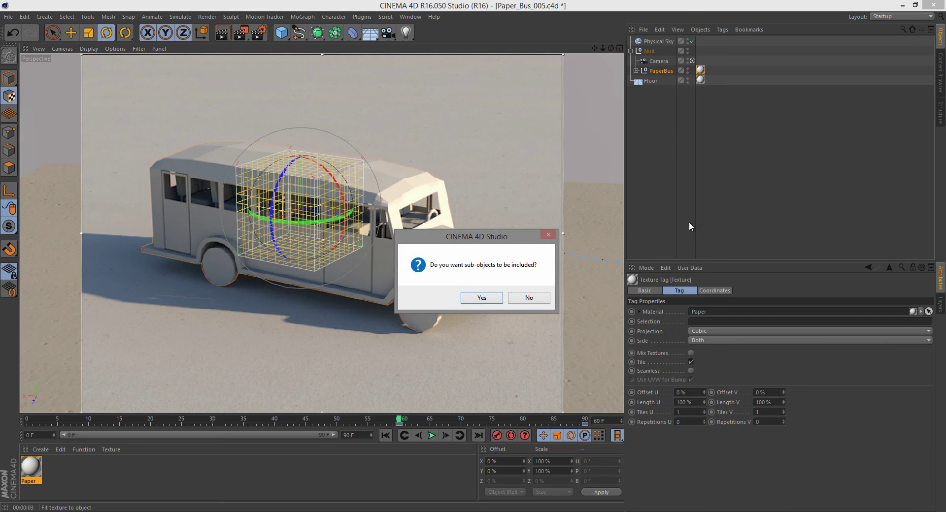
left_click(487, 298)
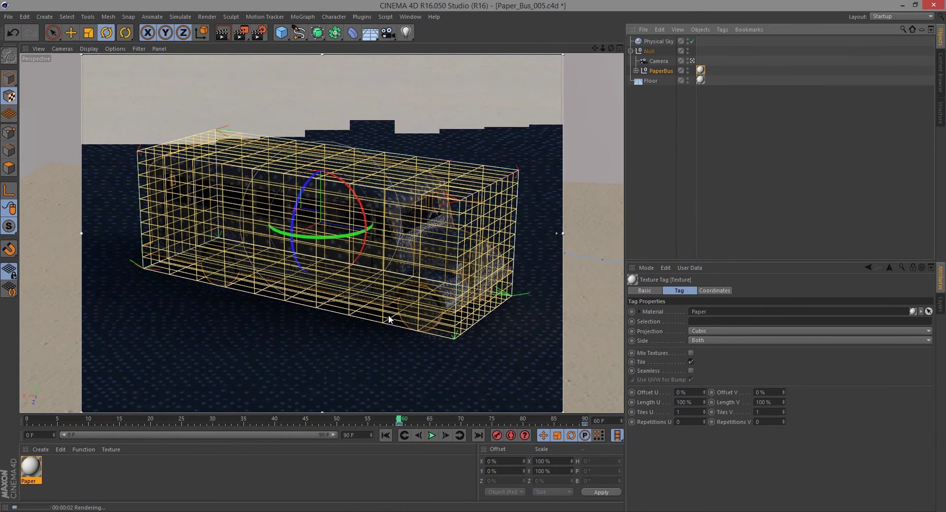
left_click(655, 149)
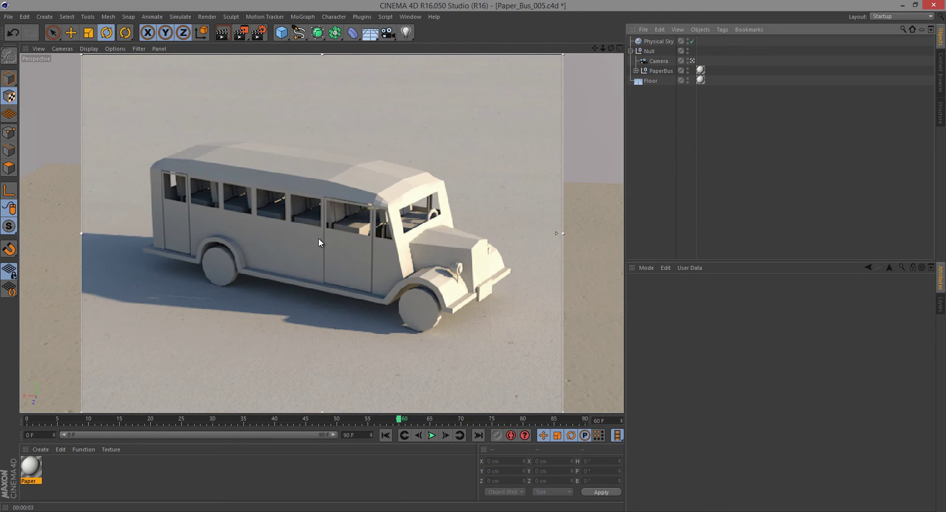
Set Length U and Length V of the PaperBus texture to 200% and deselect the tag
left_click(701, 70)
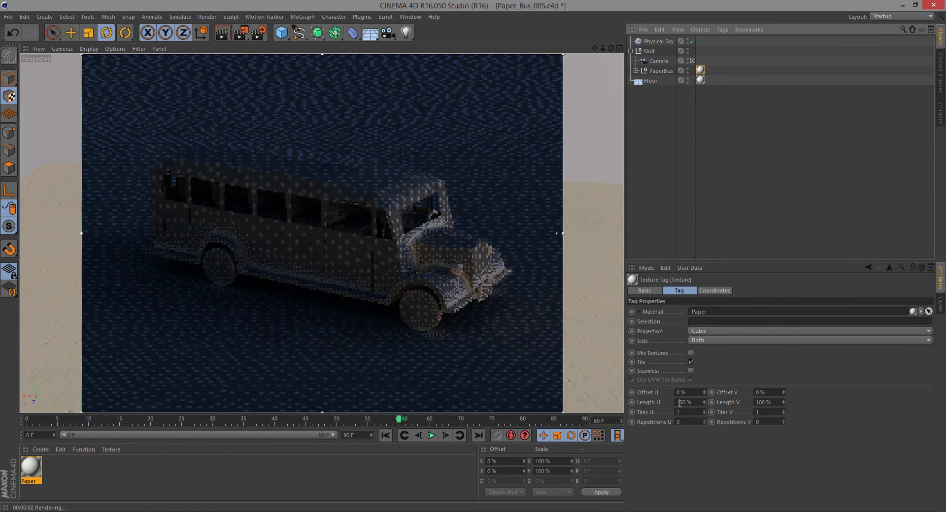
left_click_drag(694, 403, 666, 404)
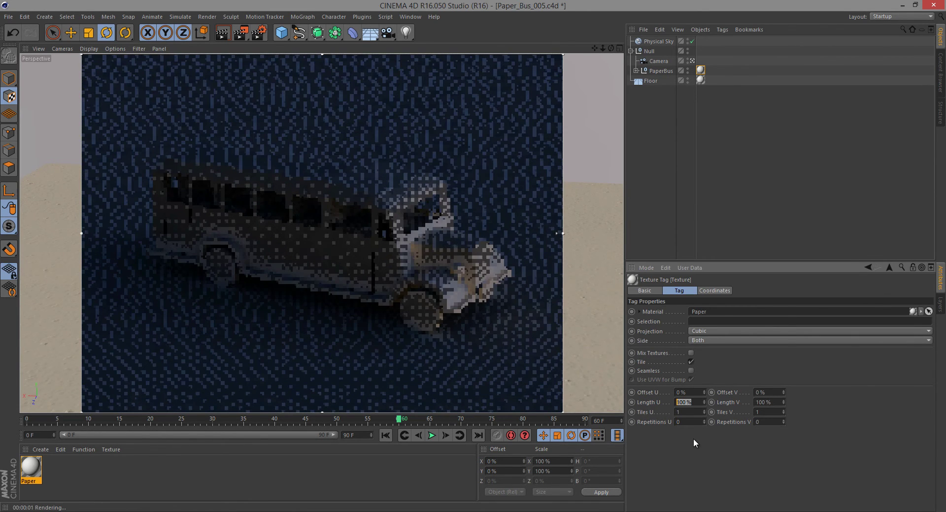
type("200")
key("Tab")
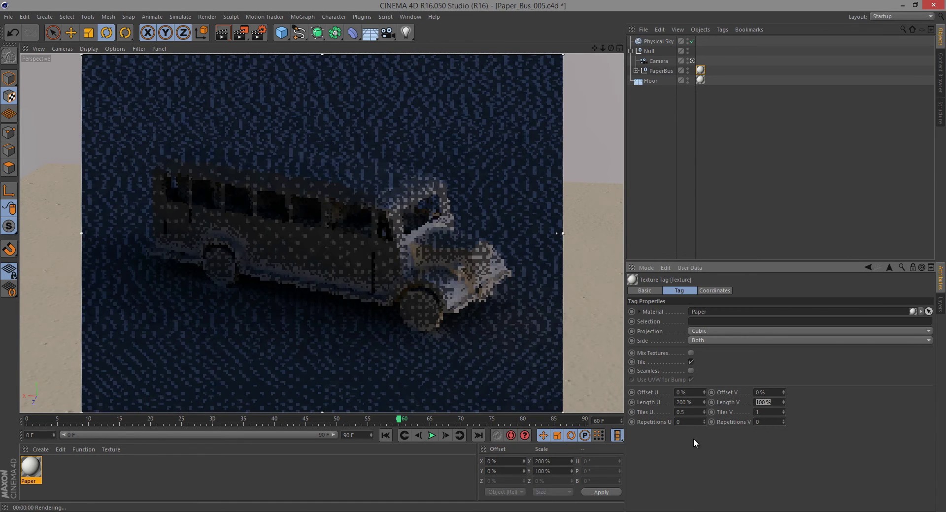
type("200")
key("Return")
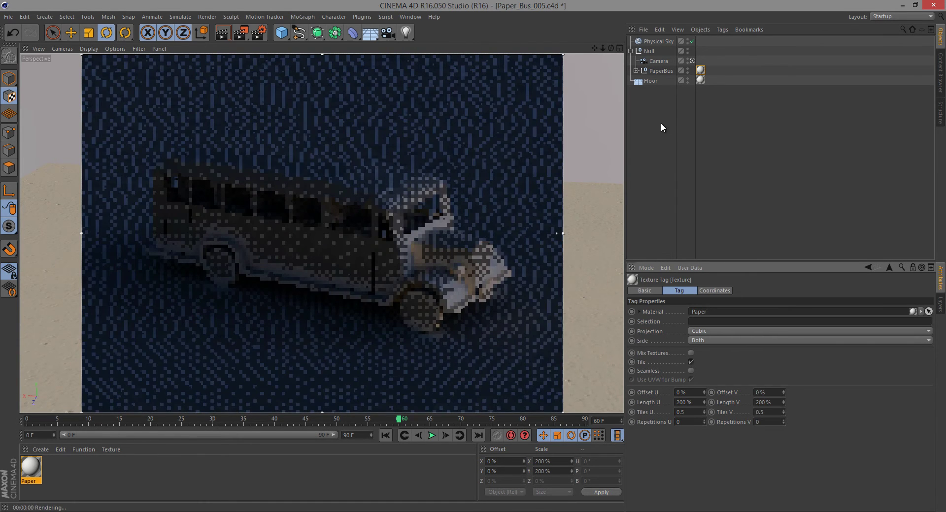
left_click(661, 132)
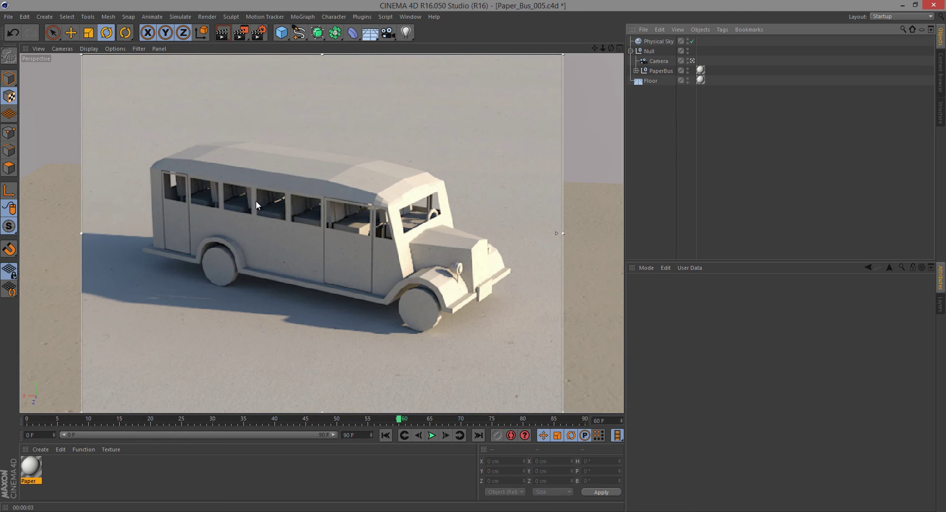
Try Global Illumination gamma values of 1.8 and 1.5 in the render settings
key("ctrl+b")
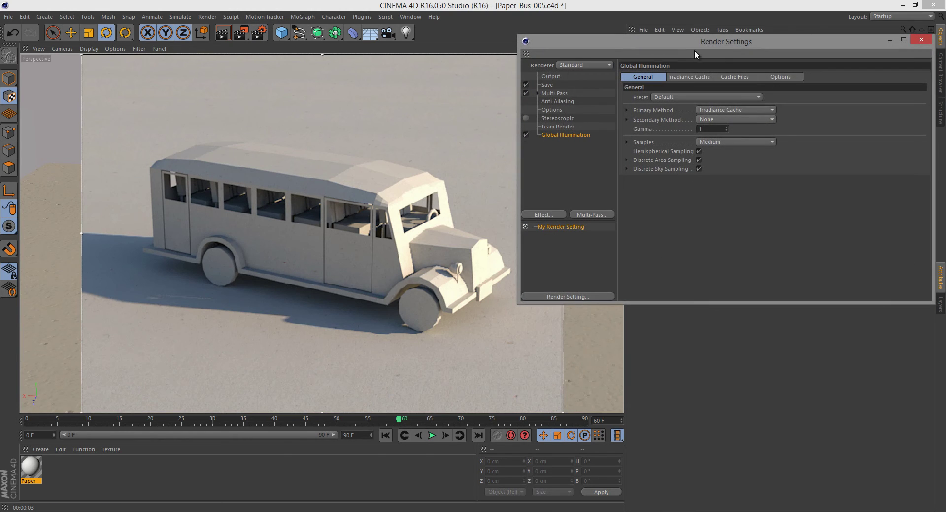
left_click_drag(693, 49, 683, 43)
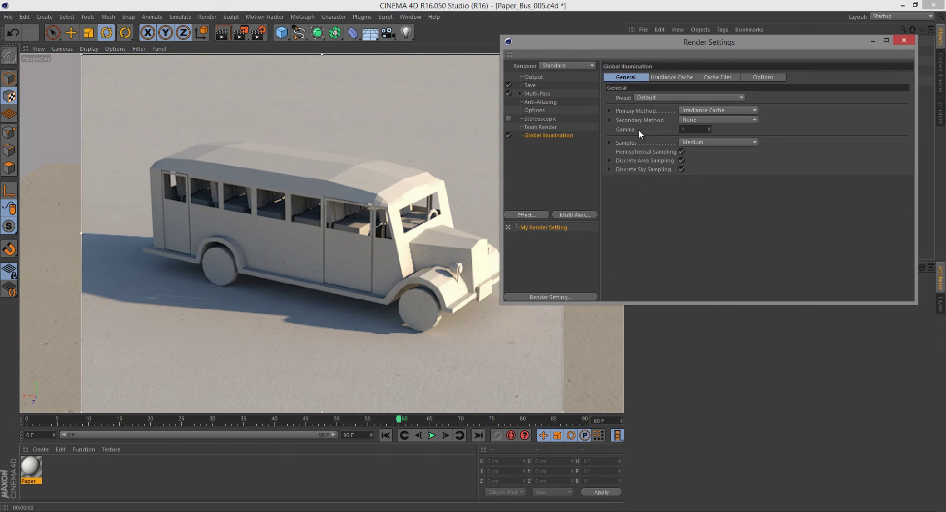
left_click(684, 129)
type("1.8")
key("Return")
key("ctrl+r")
left_click_drag(638, 46, 652, 68)
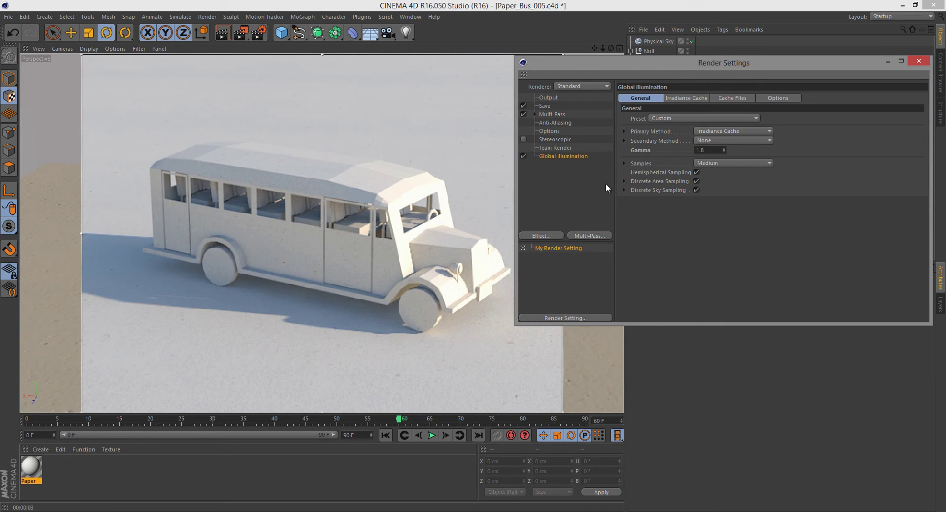
type("1.5")
key("Return")
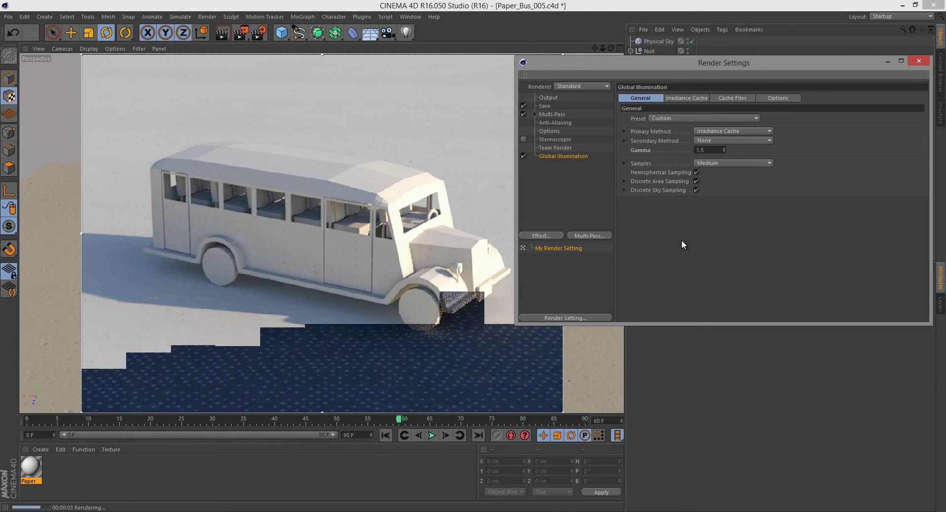
Set the Global Illumination gamma to 1.3 and close the render settings
double_click(704, 152)
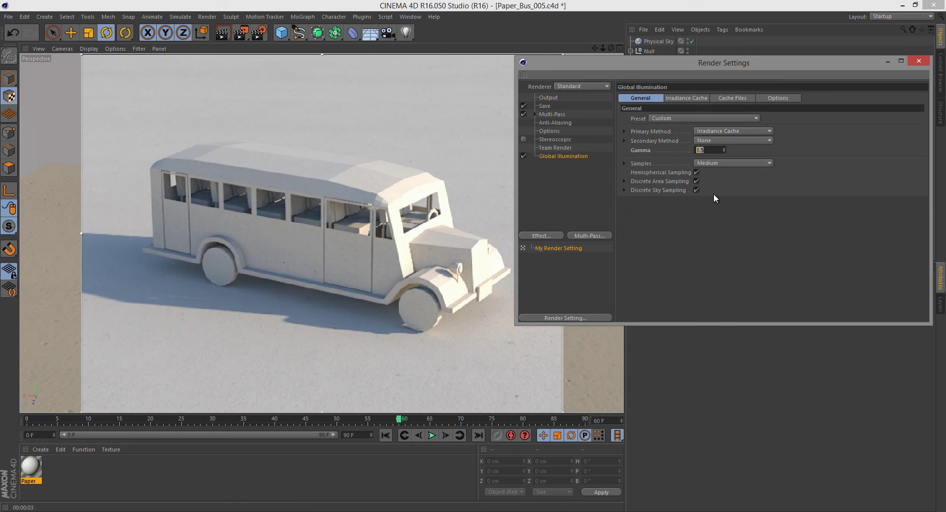
type("1.3")
key("Return")
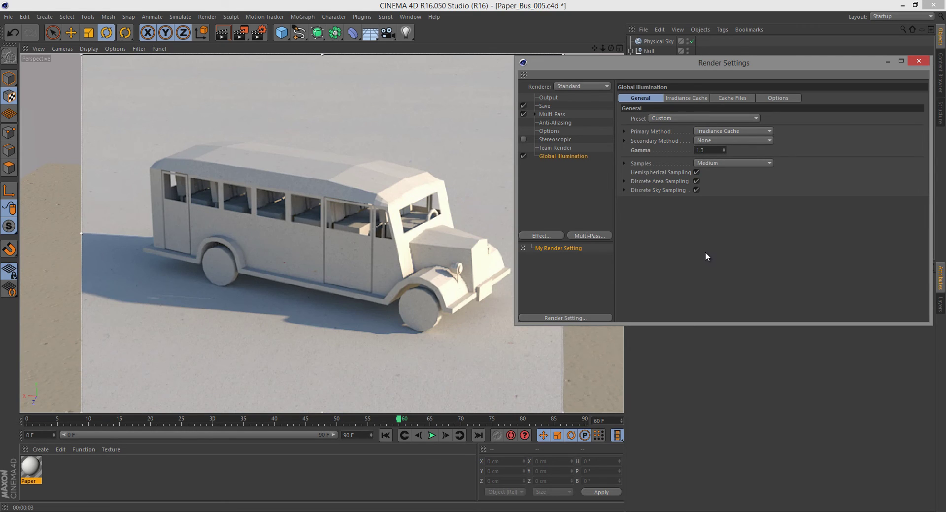
left_click(918, 61)
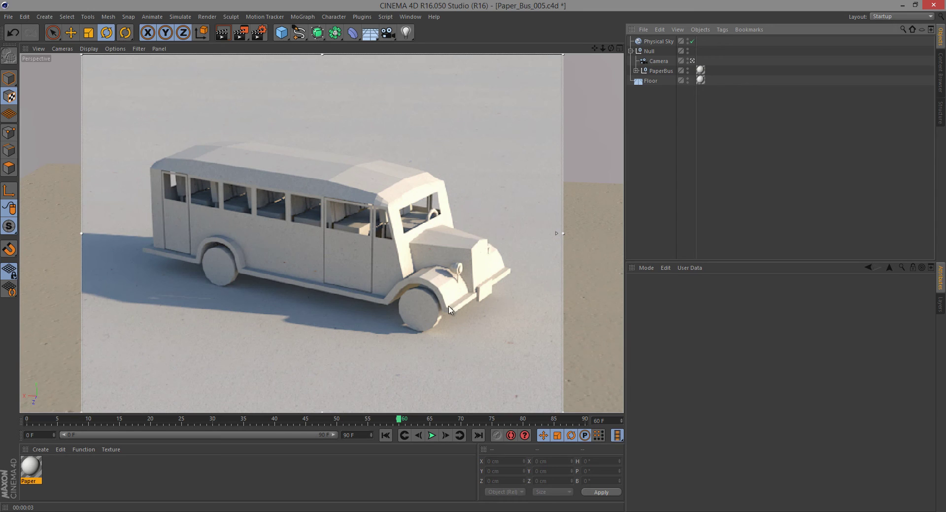
Go to frame 90 of the animation and show the scene in the four-view layout
left_click(400, 420)
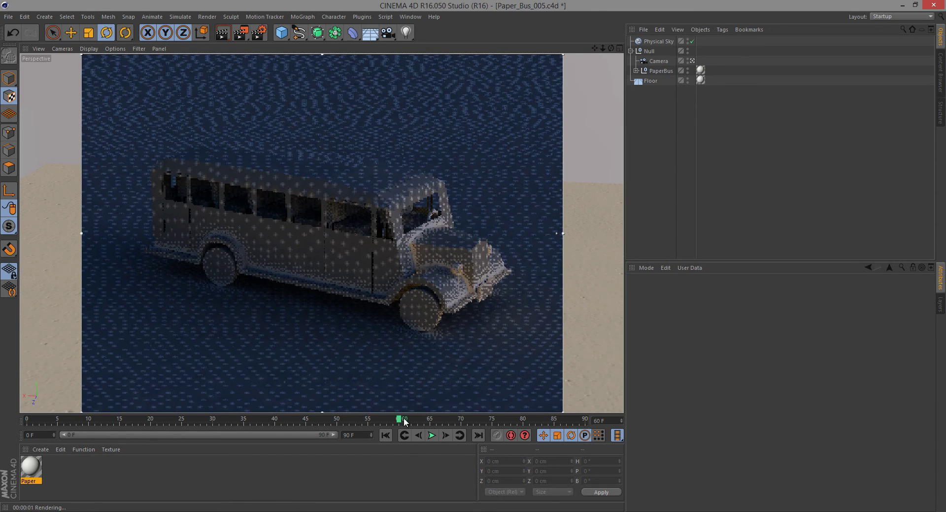
left_click_drag(400, 420, 593, 436)
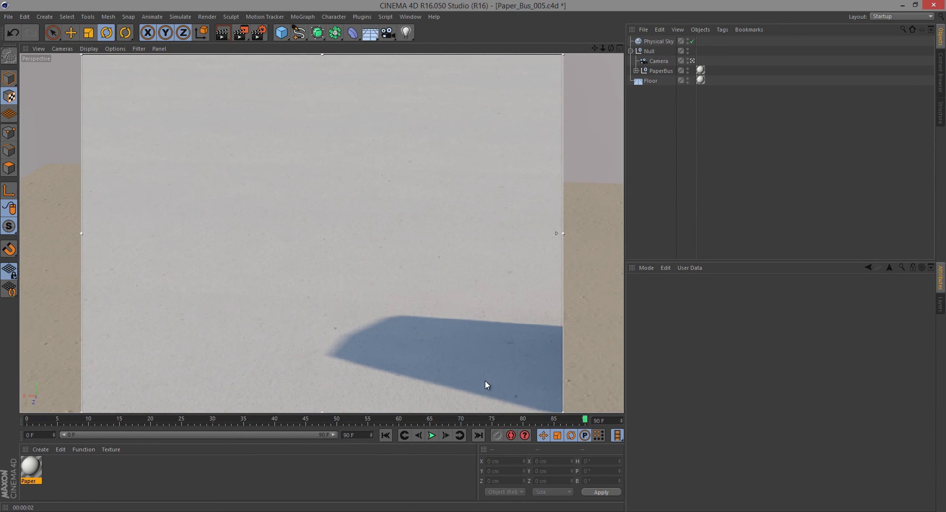
left_click(619, 49)
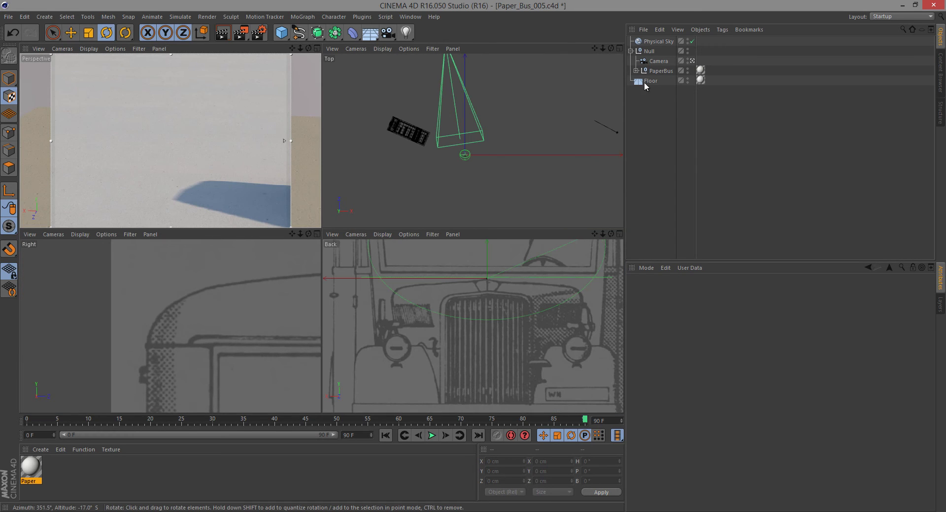
Move the PaperBus forward along its Z axis to about 1870 cm at frame 90 and update its Z position key
left_click(660, 71)
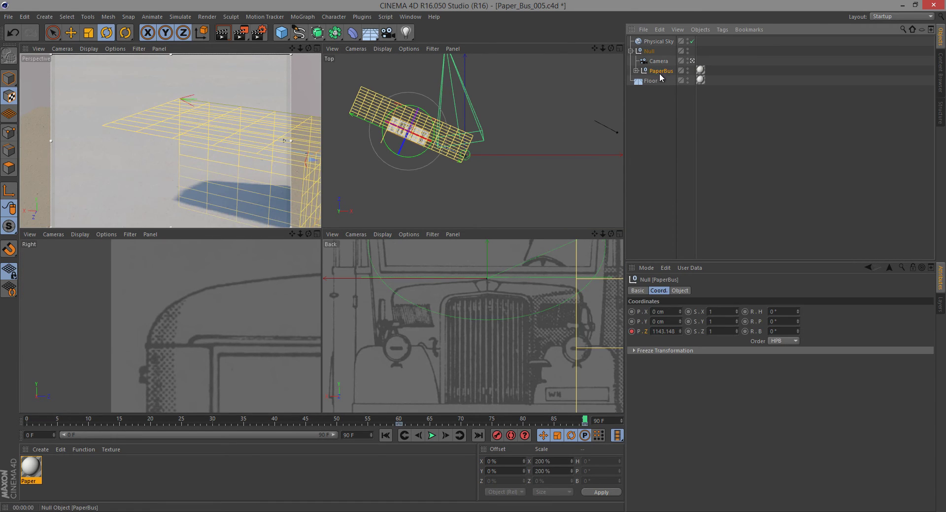
left_click(9, 81)
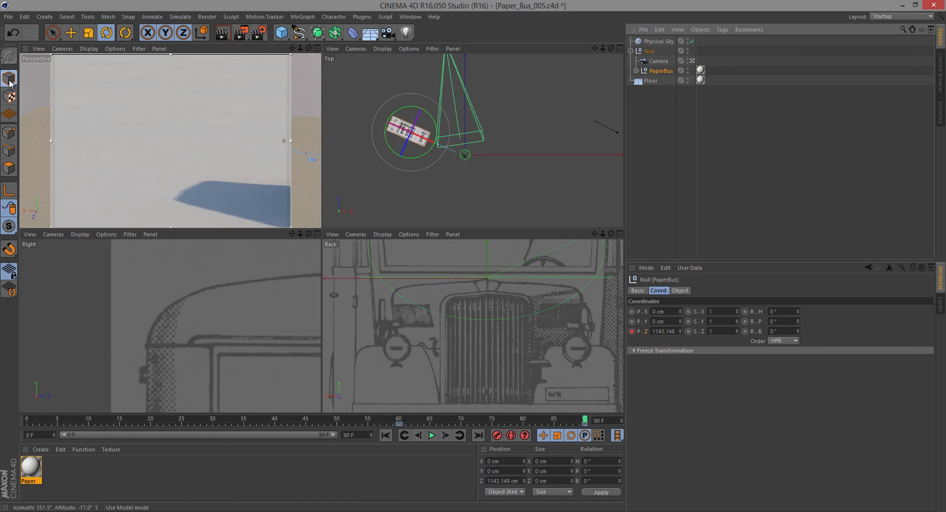
left_click(71, 32)
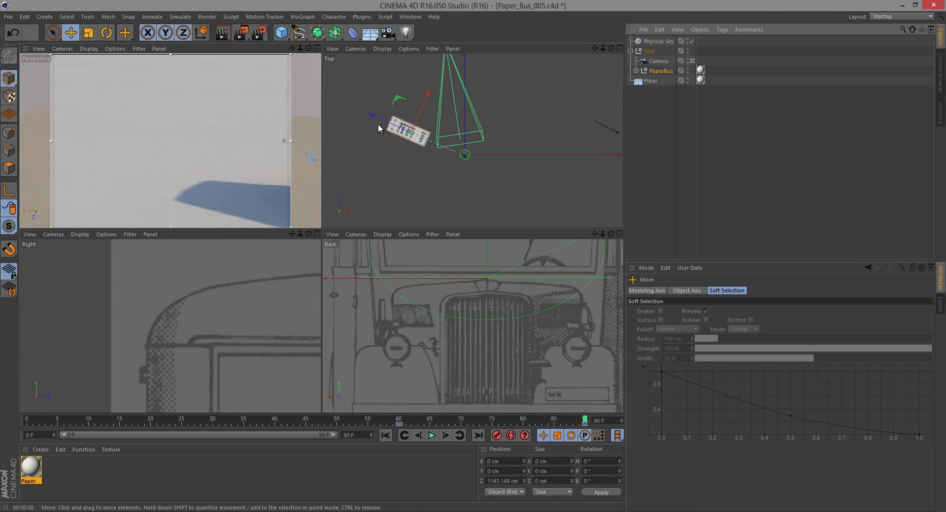
left_click_drag(377, 123, 349, 107)
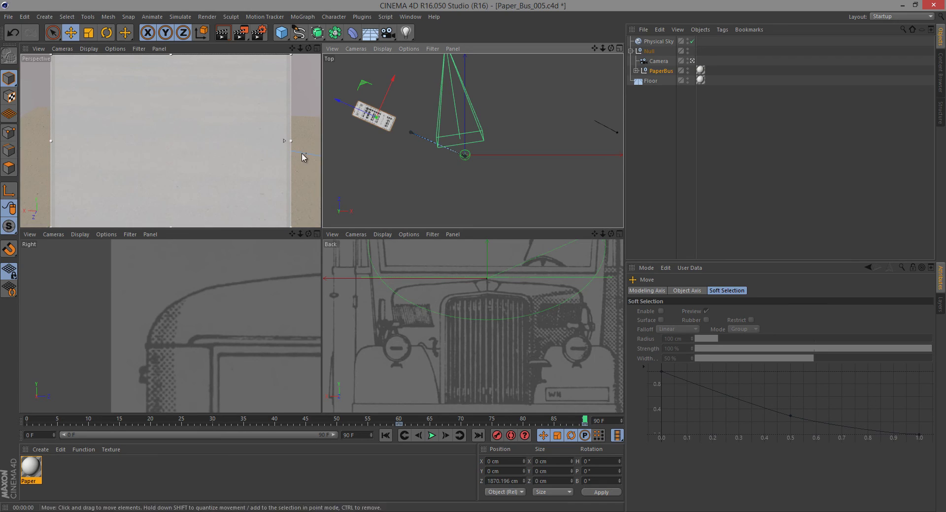
left_click(660, 71)
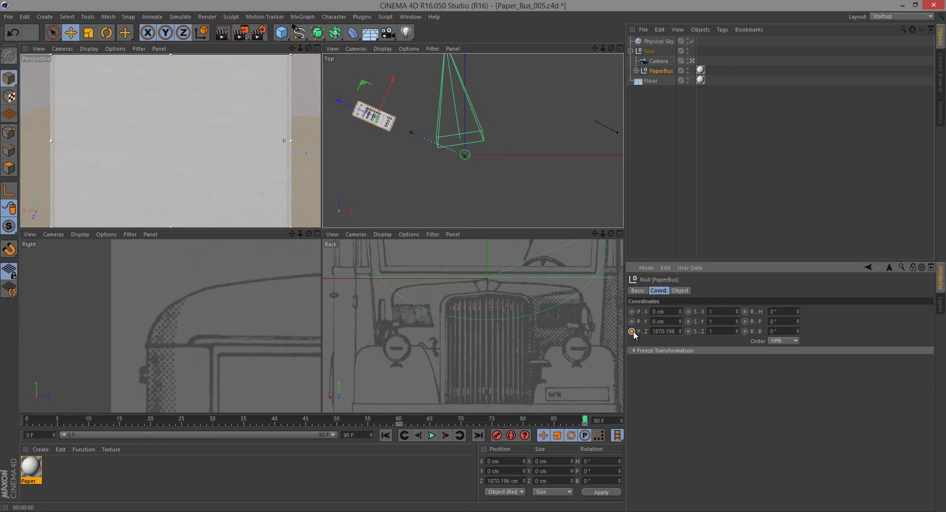
left_click(656, 187)
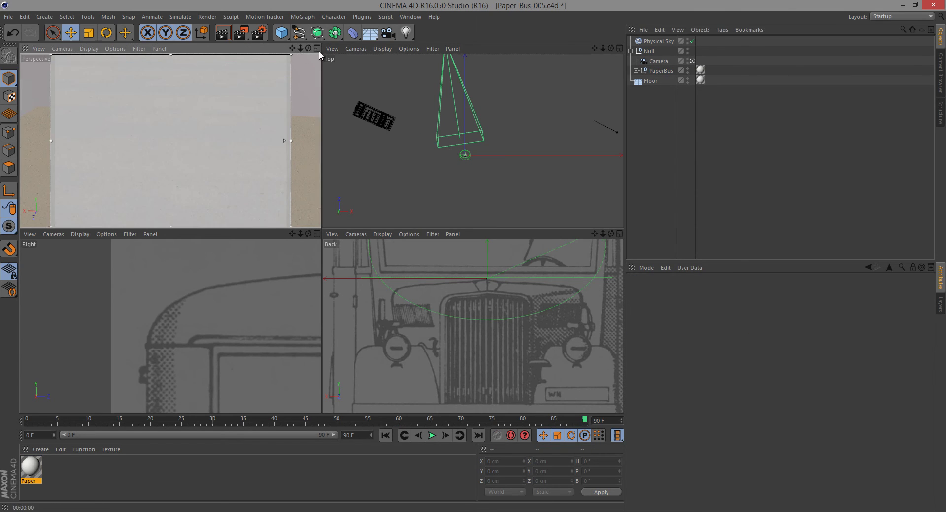
Enlarge the camera view to a single viewport and preview the render at frame 47
left_click(317, 48)
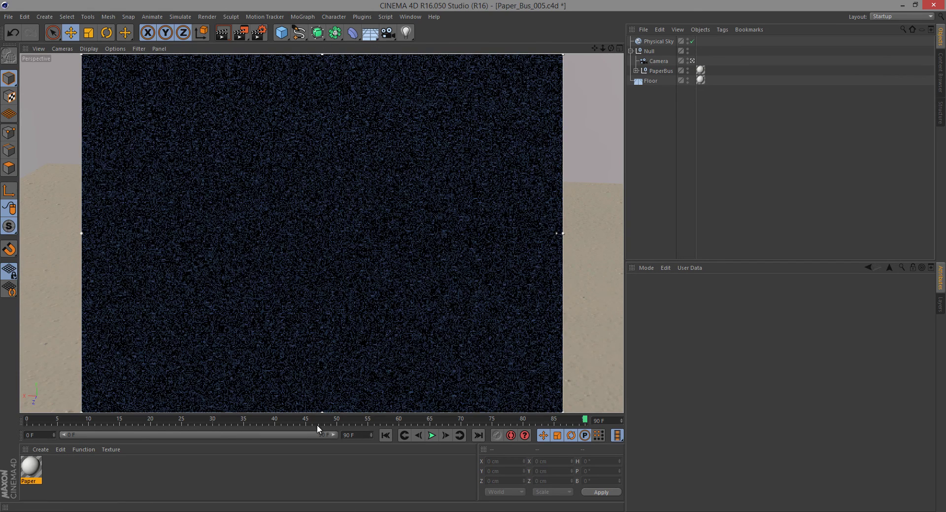
left_click(322, 420)
left_click_drag(321, 418, 319, 418)
key("ctrl+r")
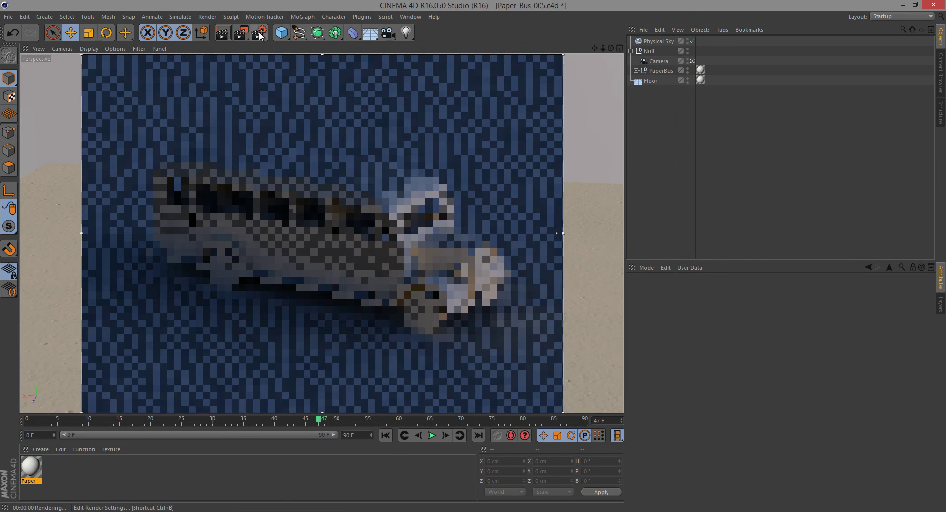
Set the render output height to 800 pixels for a square image
key("ctrl+b")
left_click_drag(630, 66, 615, 56)
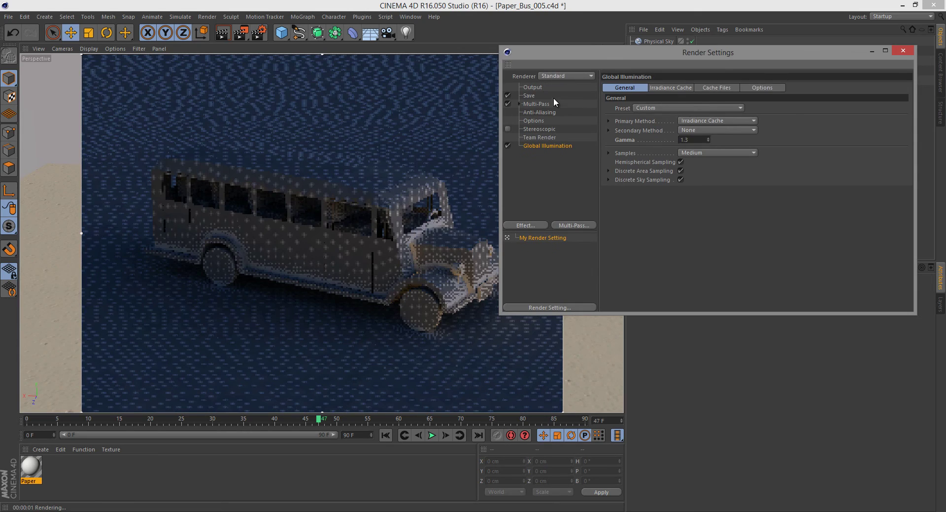
left_click(535, 89)
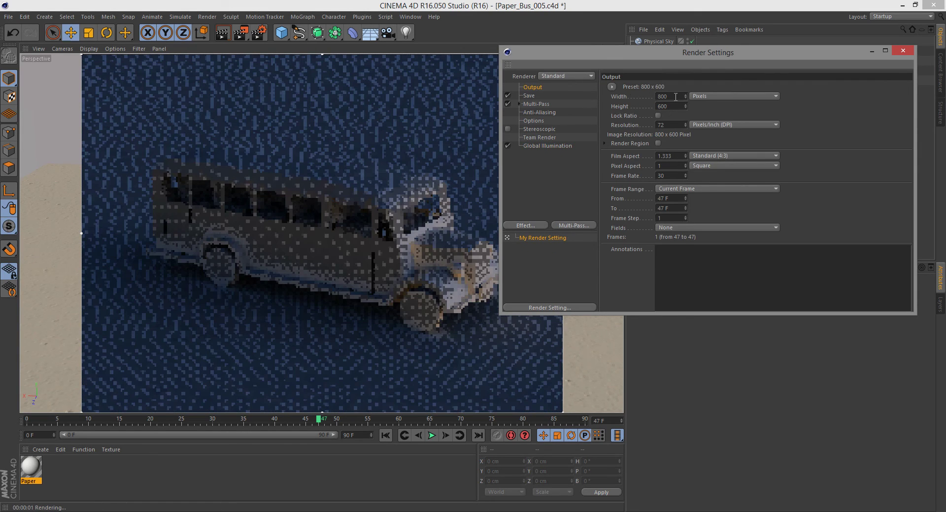
left_click_drag(670, 107, 641, 107)
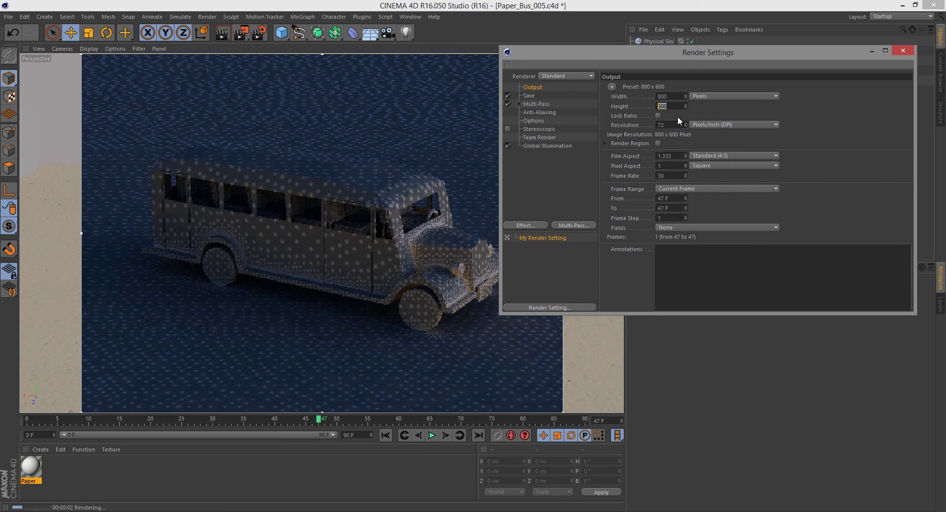
type("800")
key("Return")
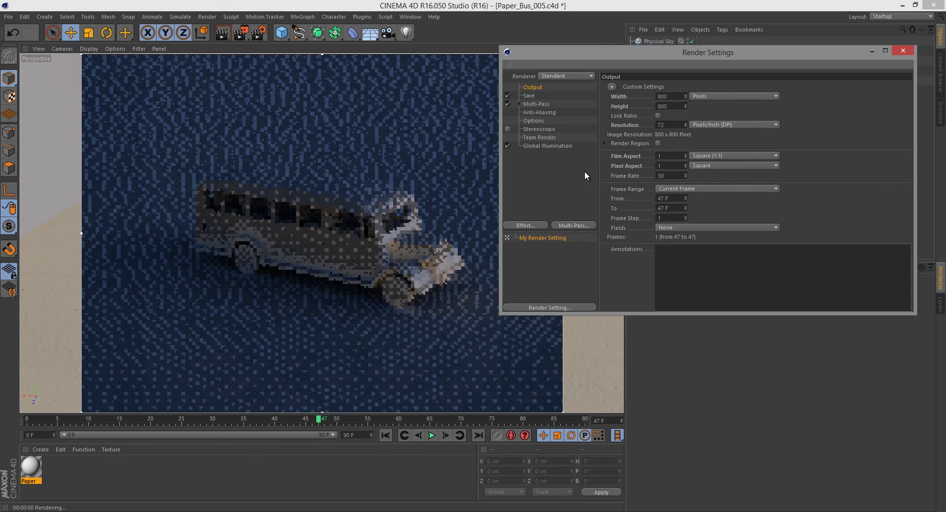
Set the output frame range to All Frames and disable Multi-Pass rendering
left_click_drag(622, 52, 647, 46)
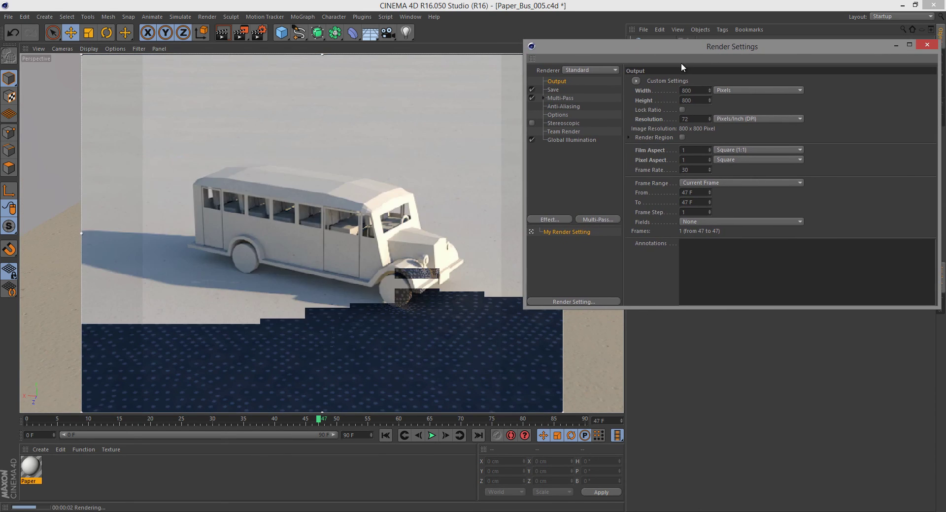
left_click(690, 185)
left_click(697, 214)
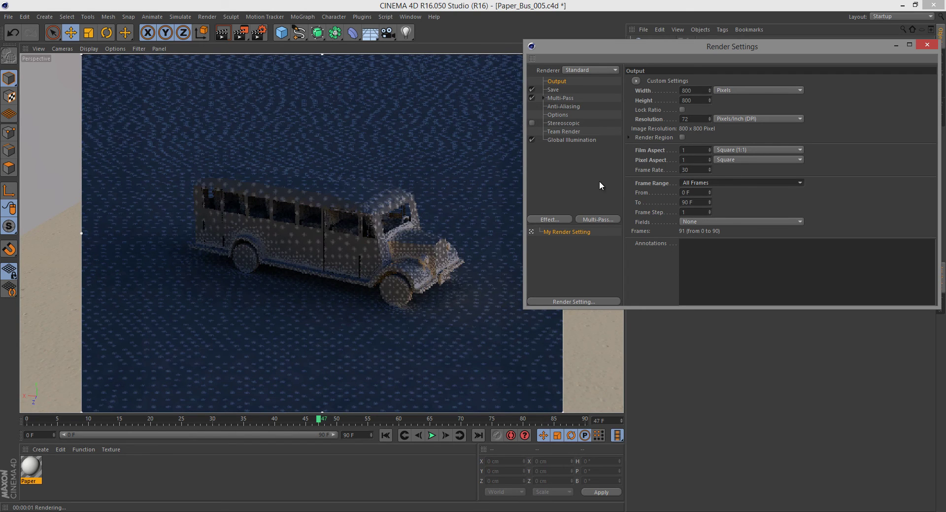
left_click(531, 97)
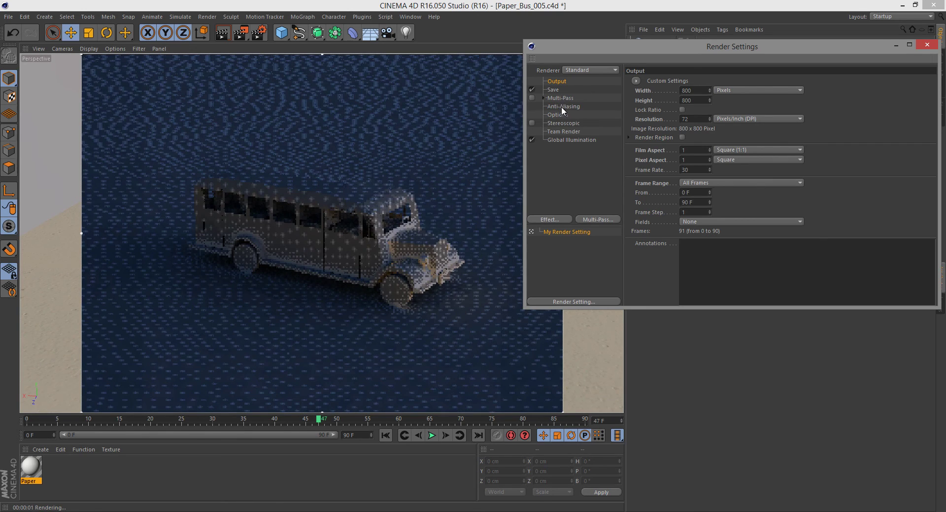
Set the render's anti-aliasing to Best
left_click(561, 106)
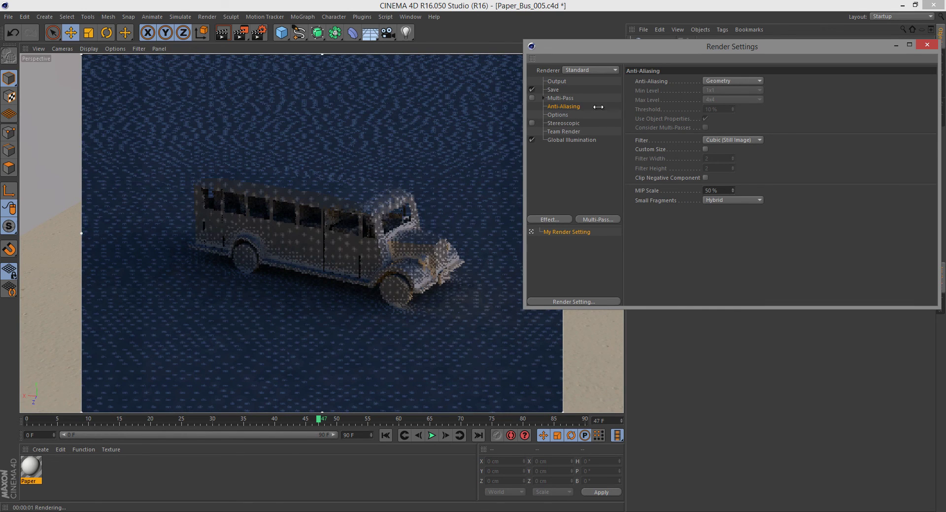
left_click(709, 81)
left_click(711, 88)
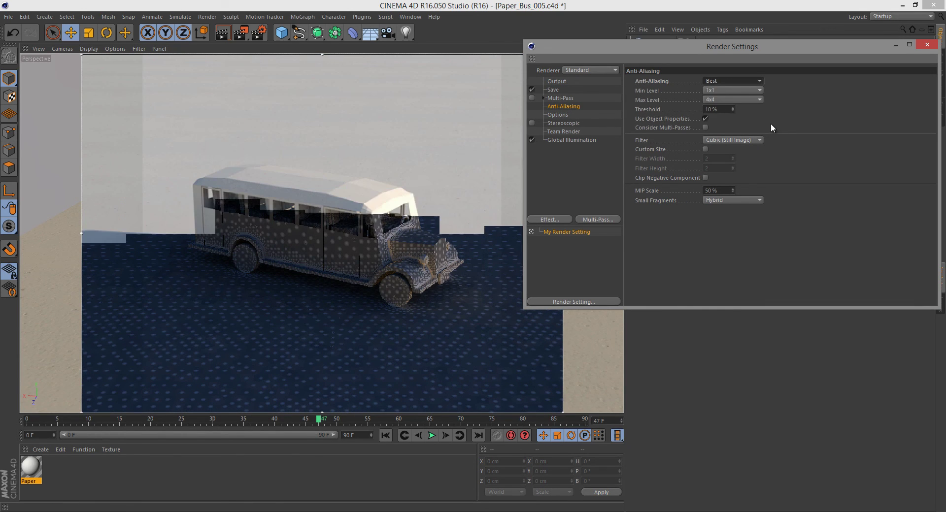
Set the saved image format to QuickTime Movie and accept Animation compression at 30 frames per second with Best quality
left_click(556, 90)
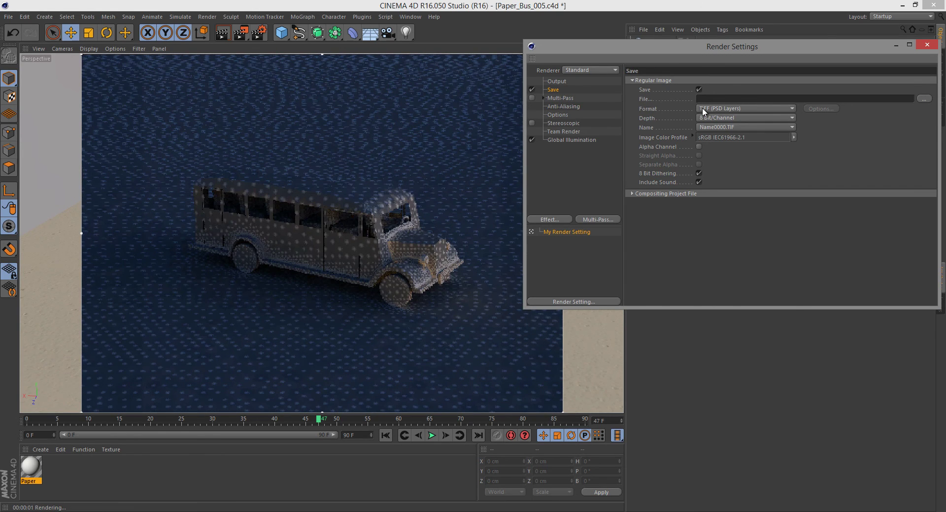
left_click(703, 108)
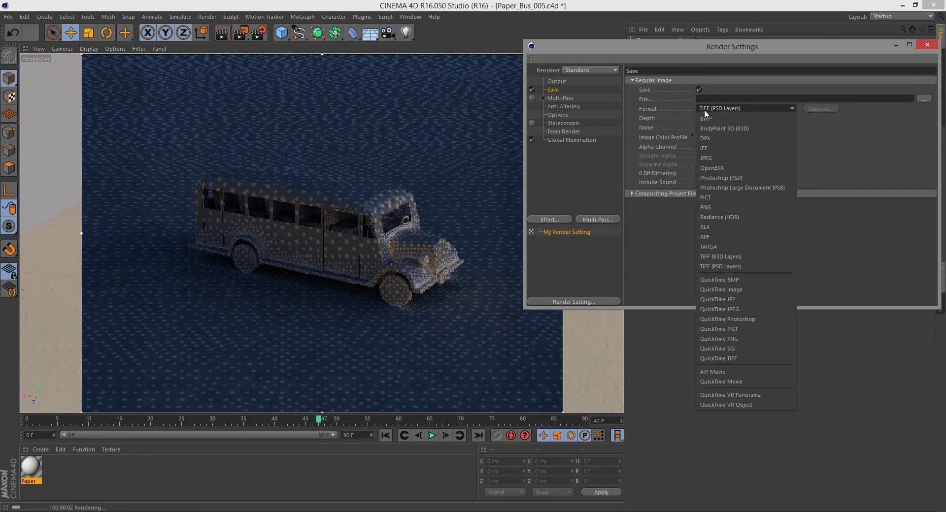
left_click(722, 381)
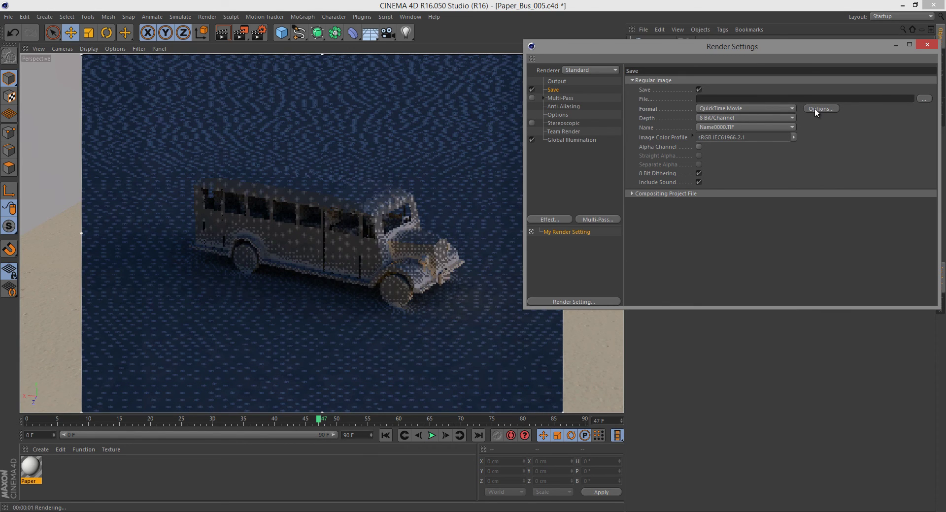
left_click(817, 109)
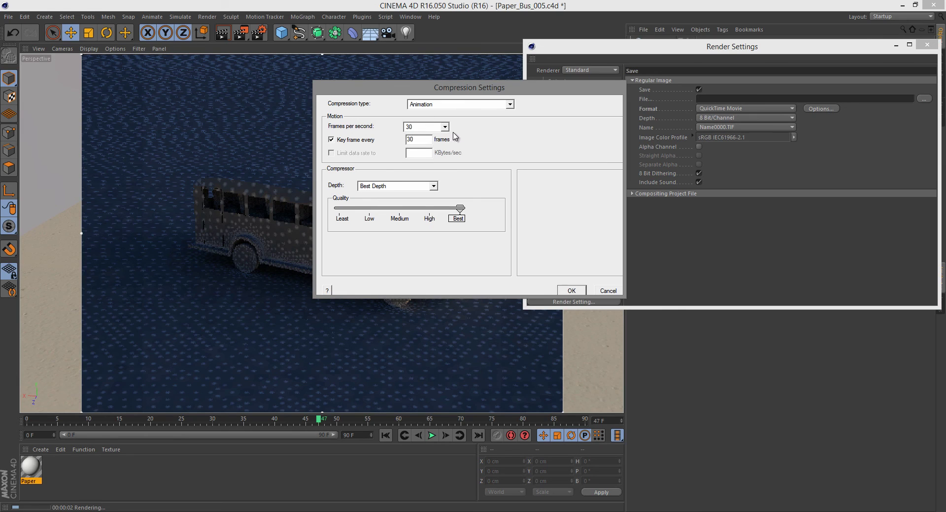
left_click(572, 291)
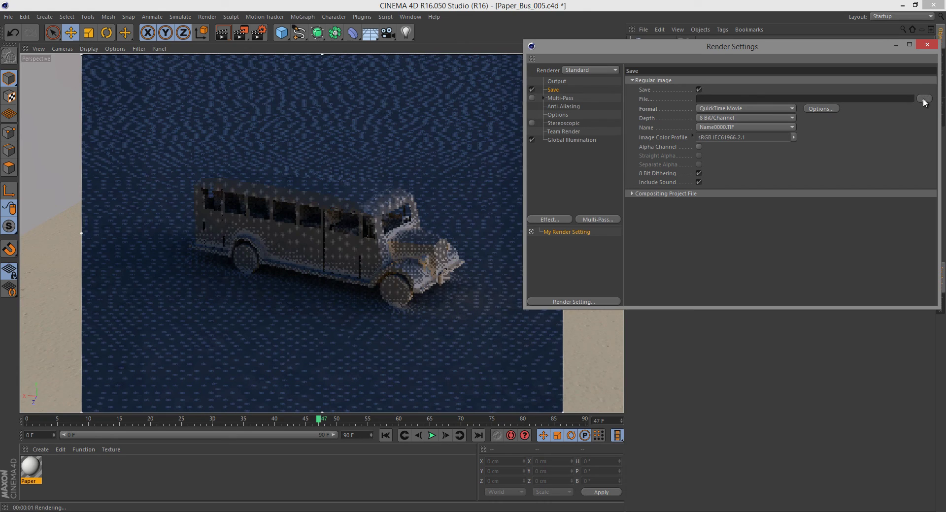
Set the render's save file to Paper Bus 02 in the paper_bus_tutorial folder on the Desktop
left_click(923, 98)
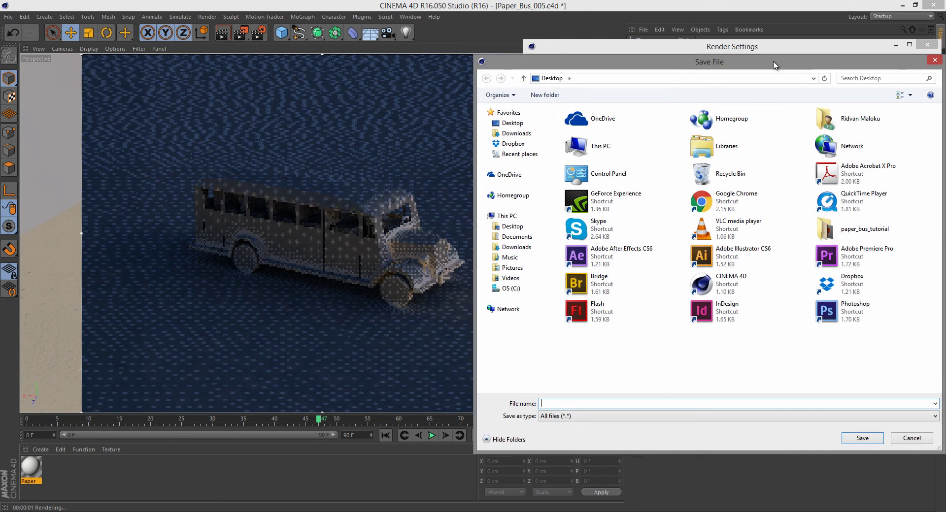
left_click_drag(776, 55, 665, 55)
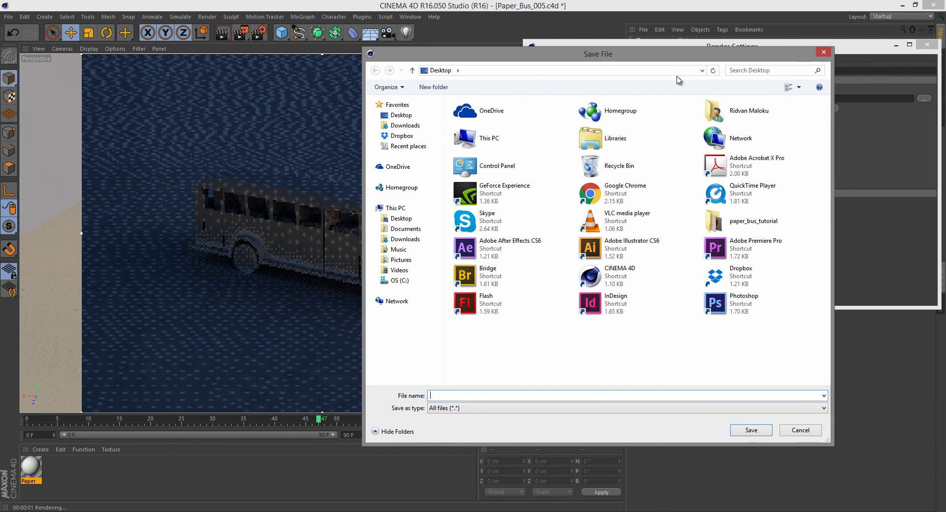
double_click(718, 226)
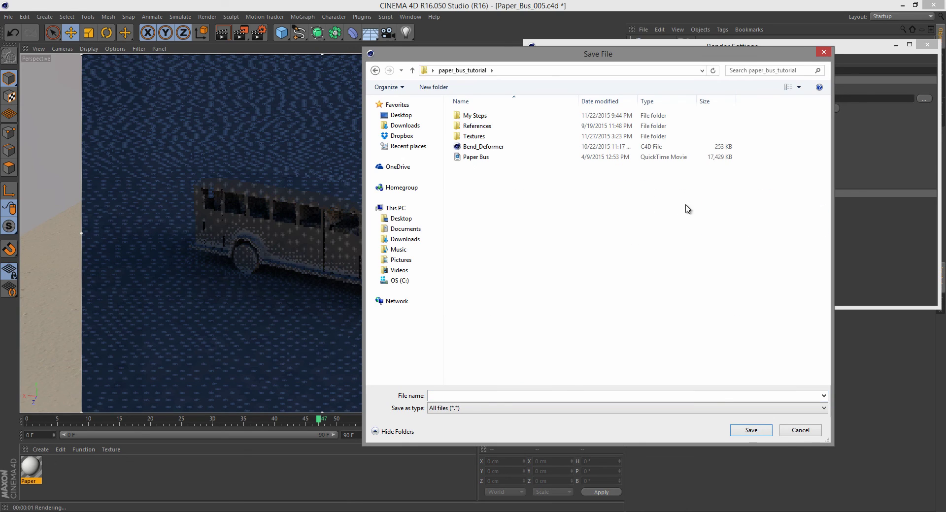
left_click(451, 394)
type("P")
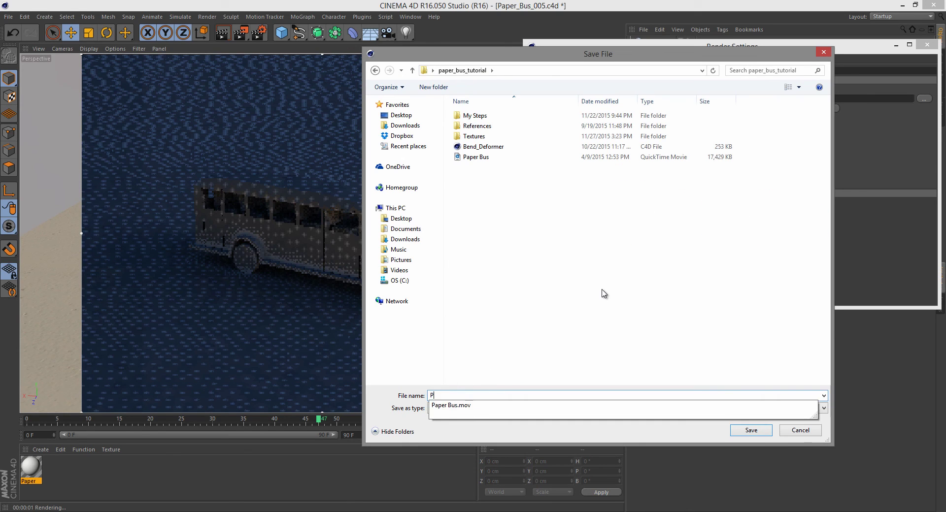
type("aper Bus 02")
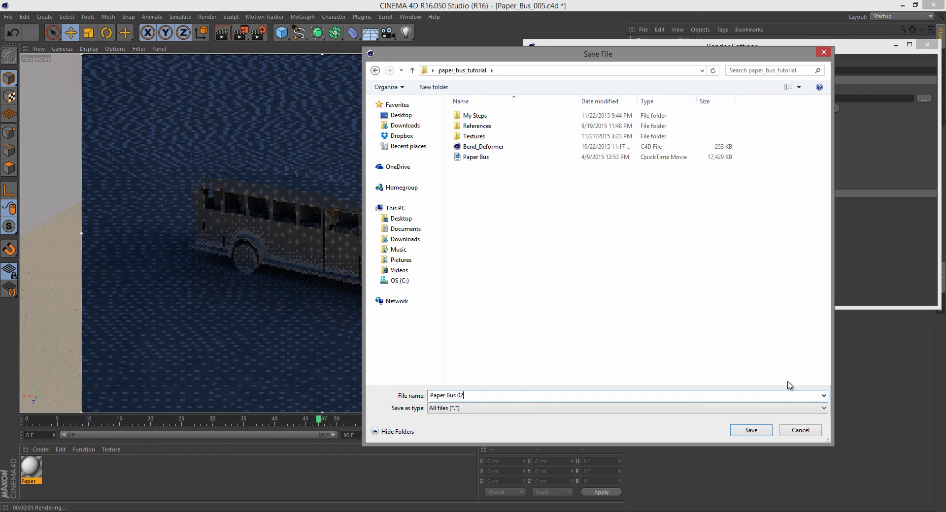
left_click(757, 435)
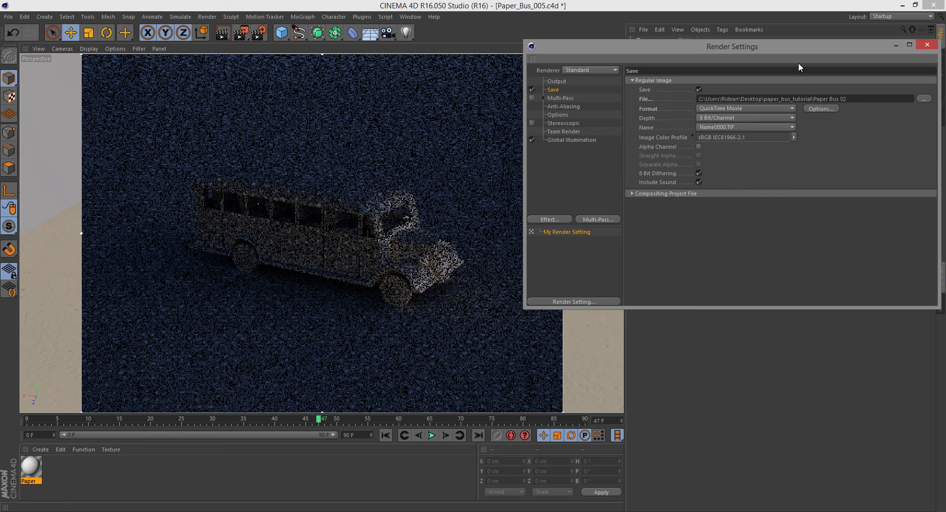
Close the render settings, render the animation to the Picture Viewer and collapse the older PaperBus history entry
left_click_drag(873, 48, 841, 47)
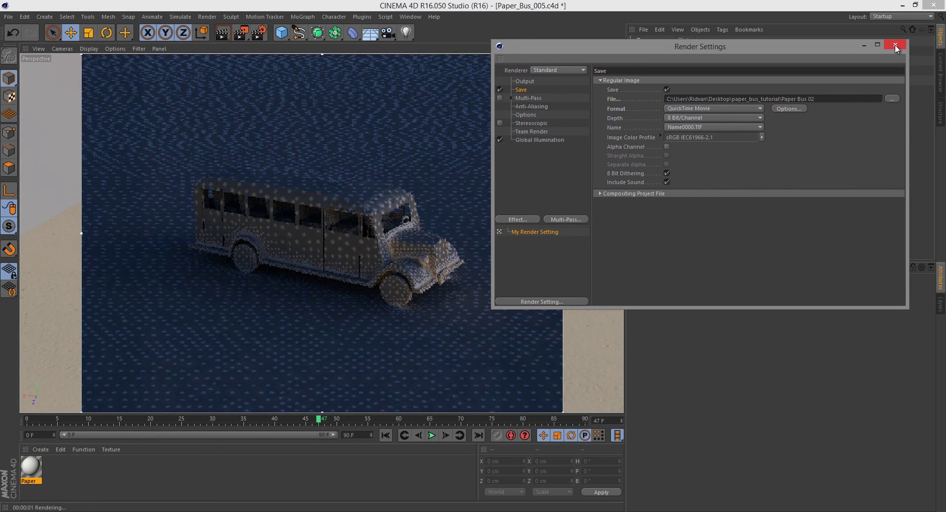
left_click(895, 46)
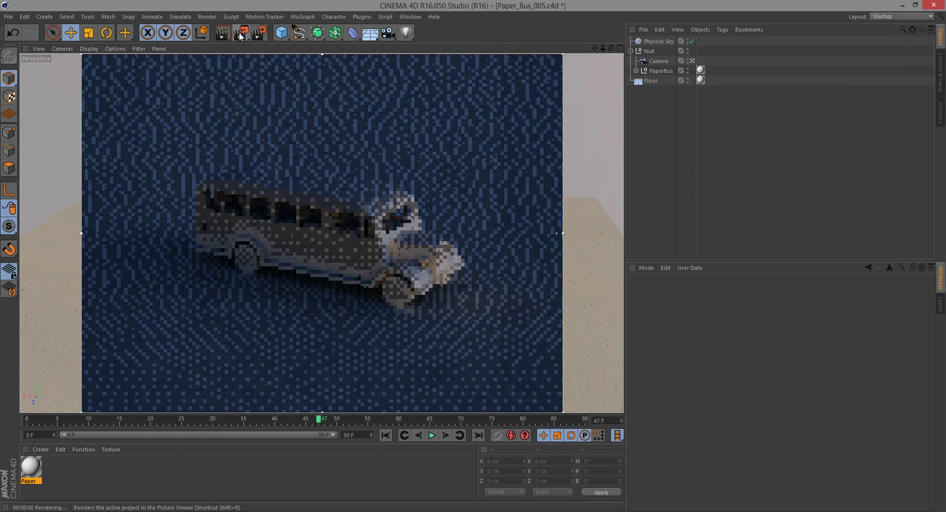
left_click(240, 34)
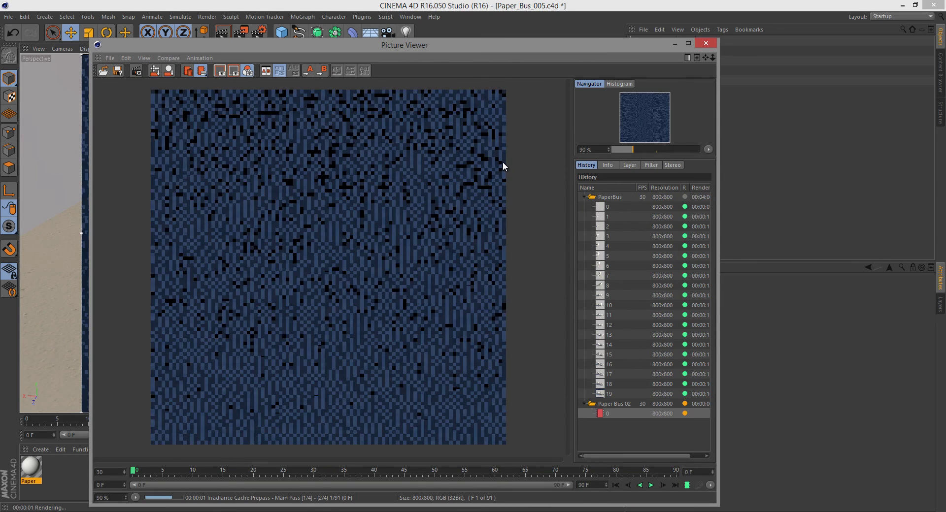
left_click(582, 197)
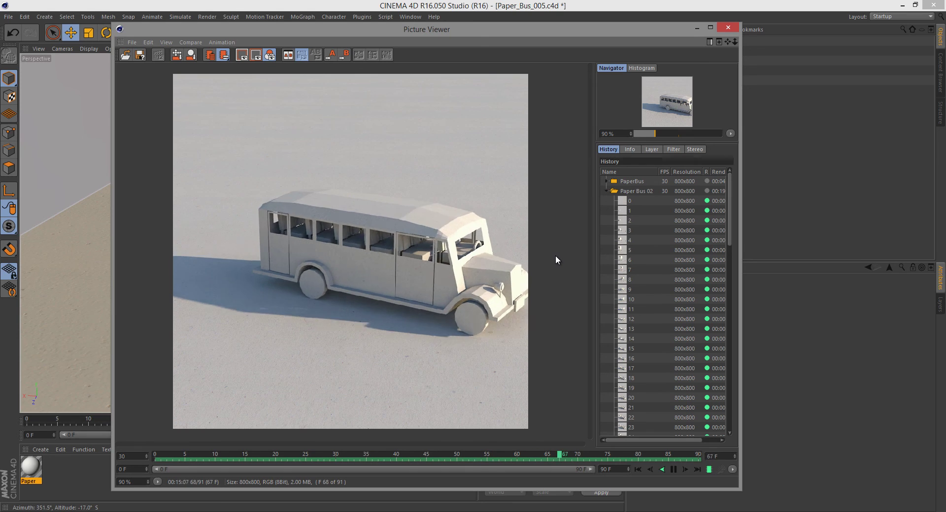
Save the project as an incremental version
left_click(9, 17)
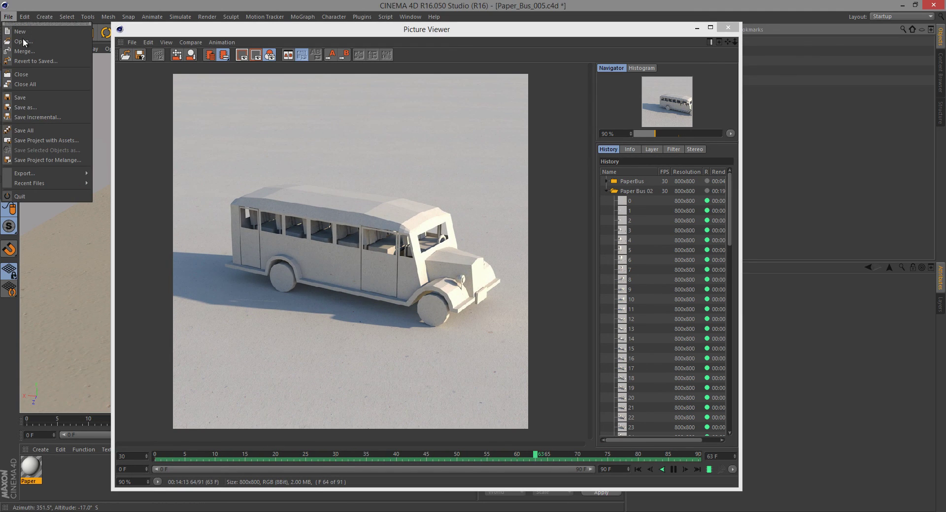
left_click(49, 116)
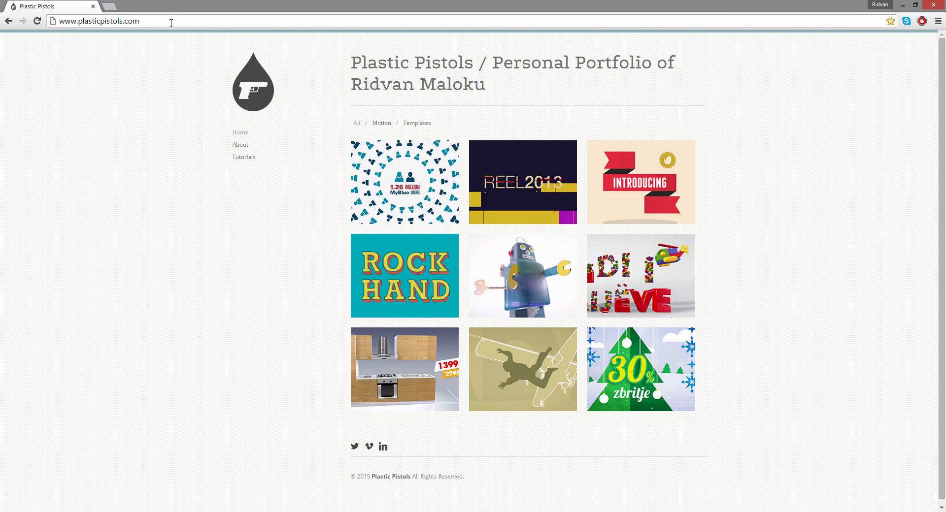
Open the Tutorials page of the Plastic Pistols website and look through the listed tutorials
left_click(245, 158)
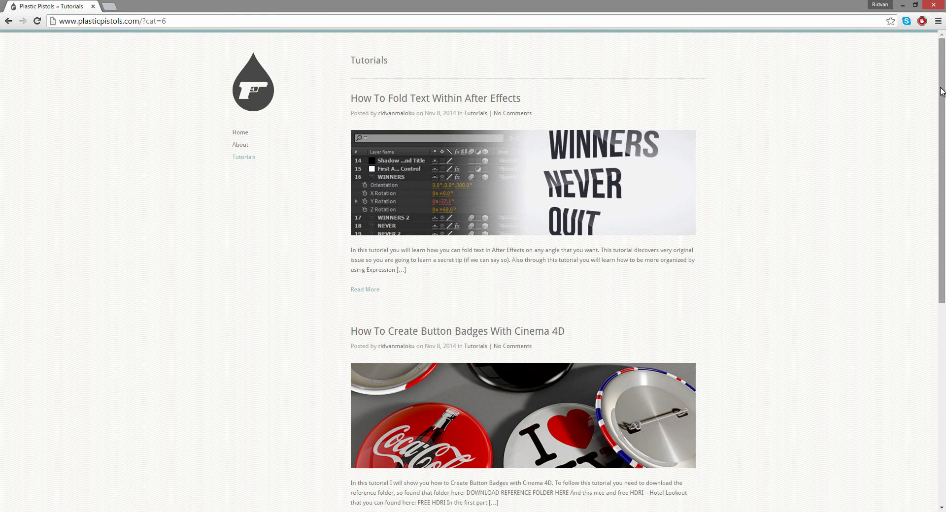
left_click_drag(941, 94, 942, 335)
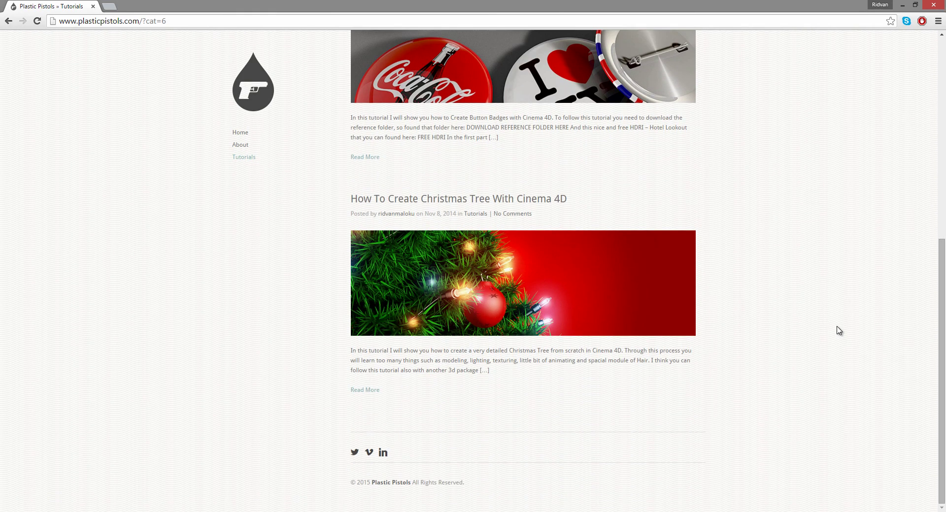